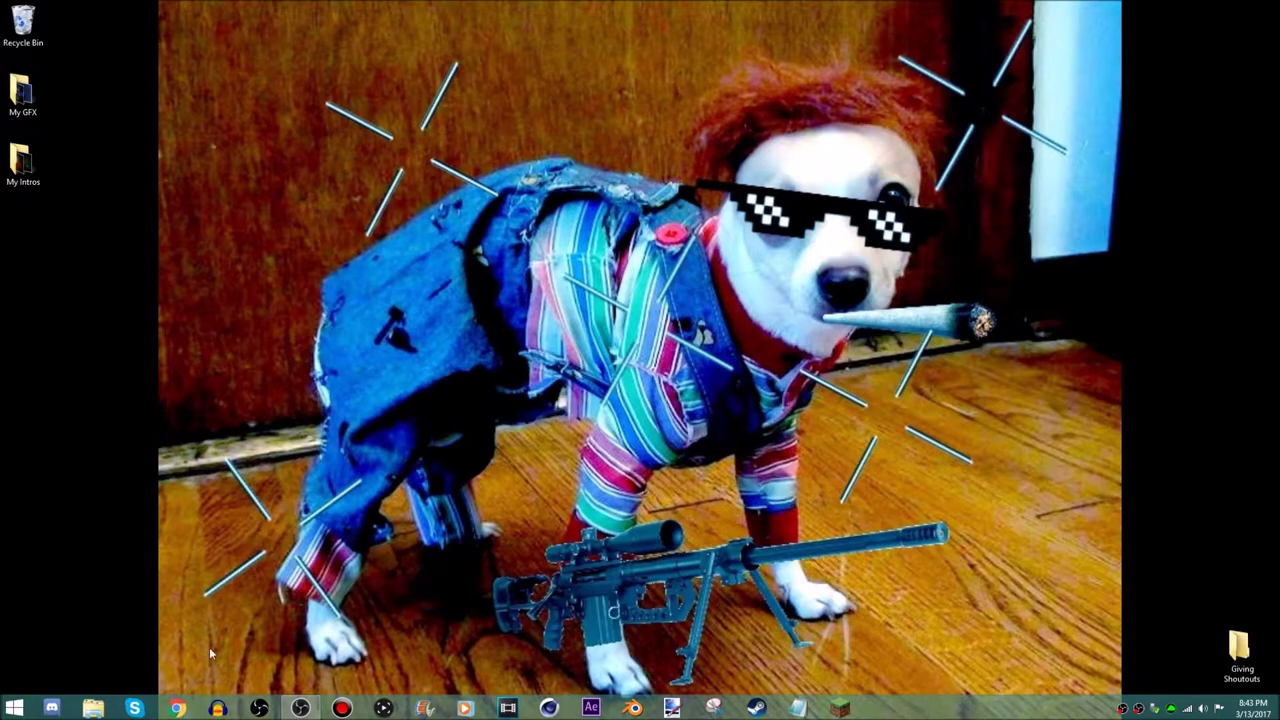
left_click(184, 710)
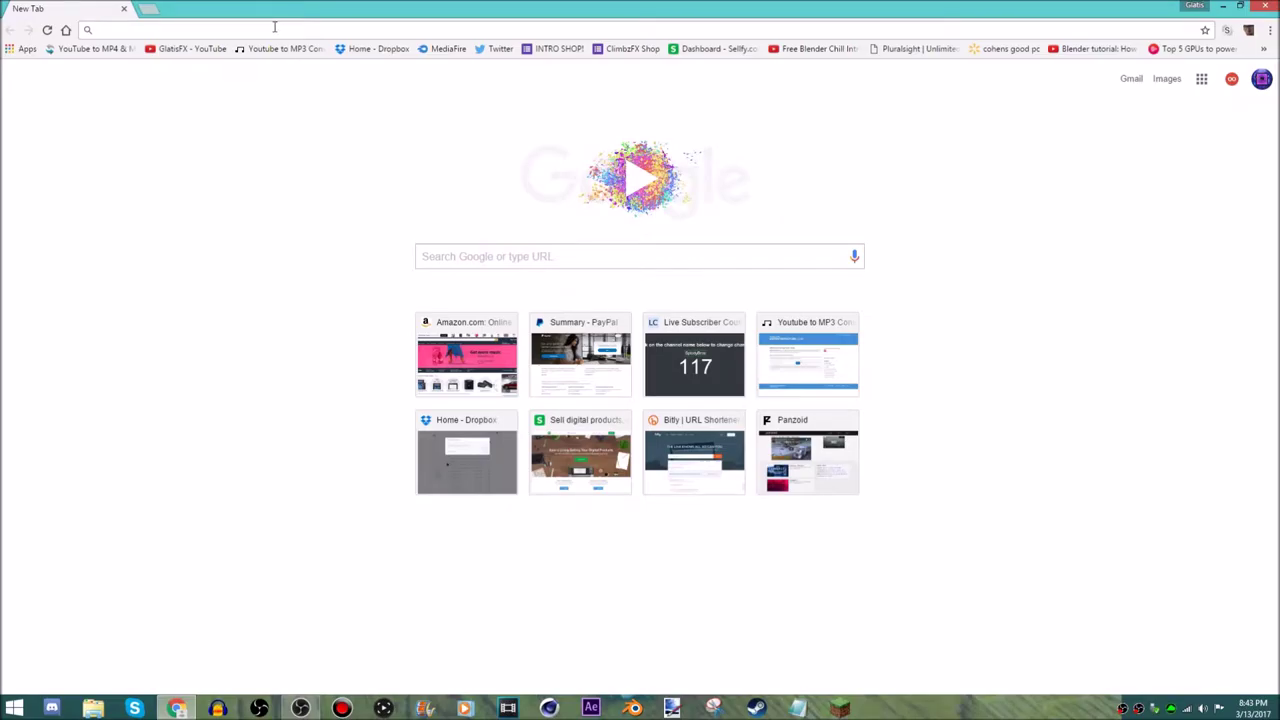
type("www.blende")
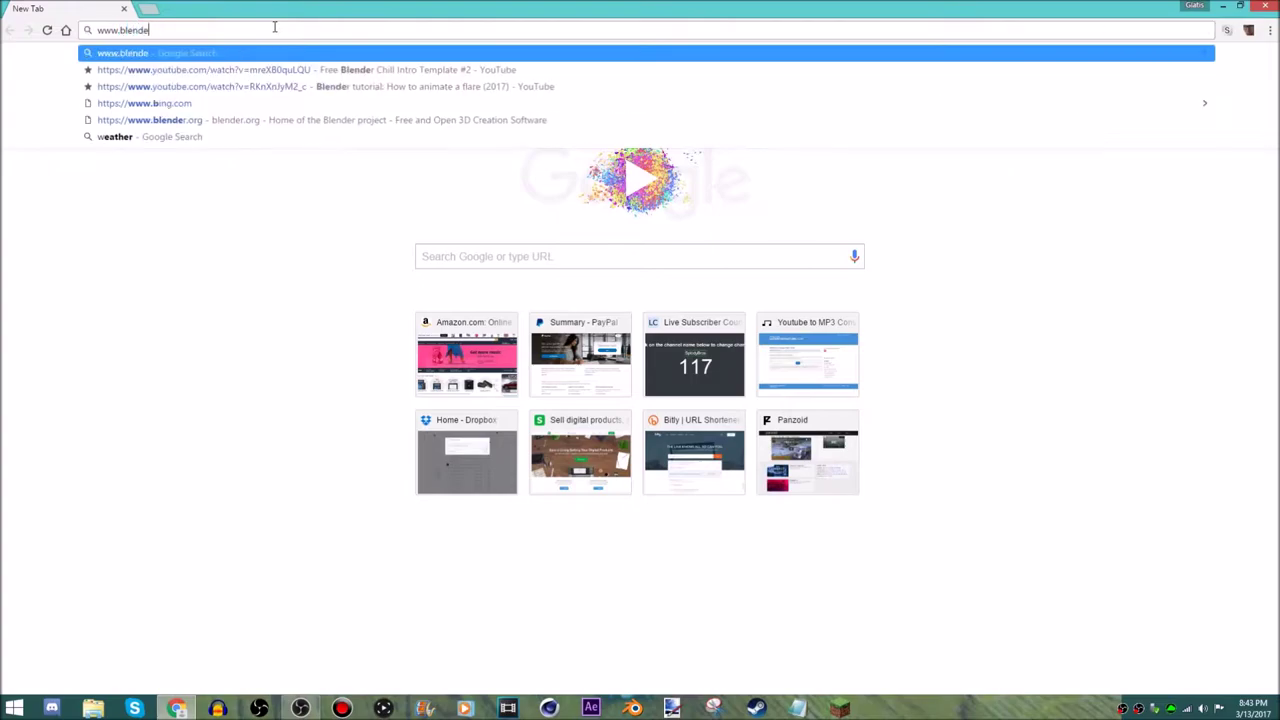
type("er")
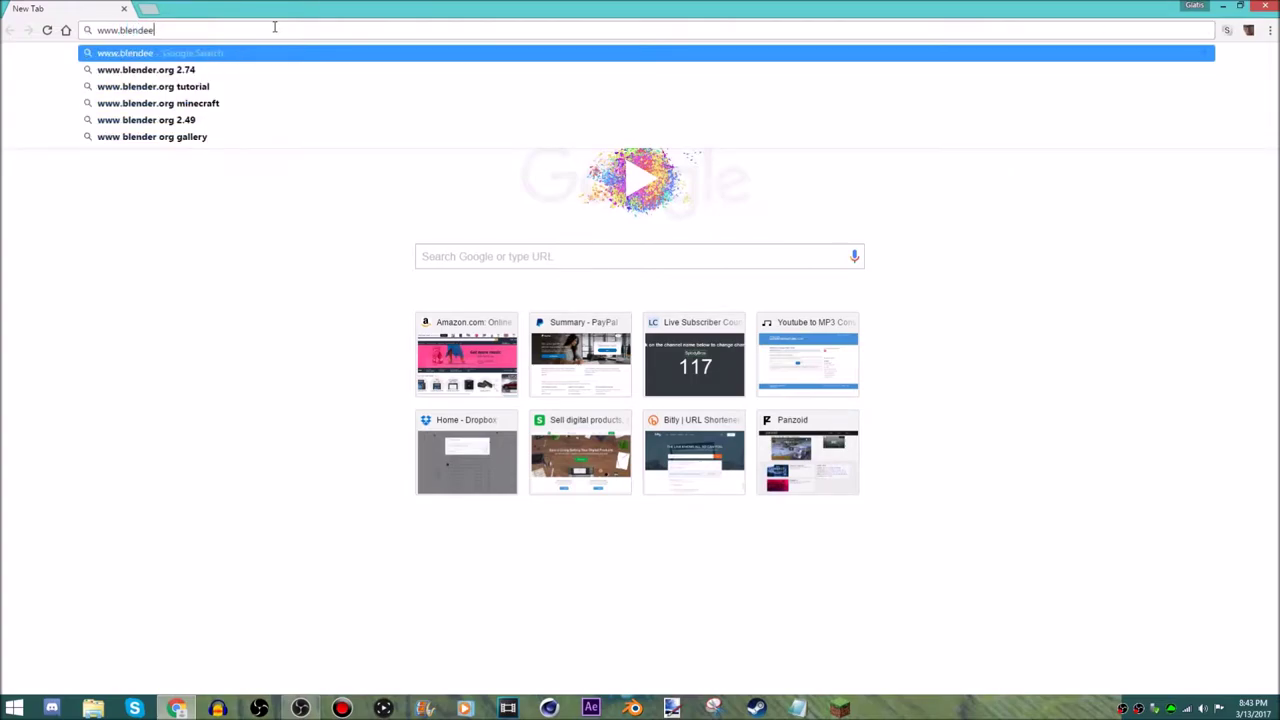
key("BackSpace")
type("r.or")
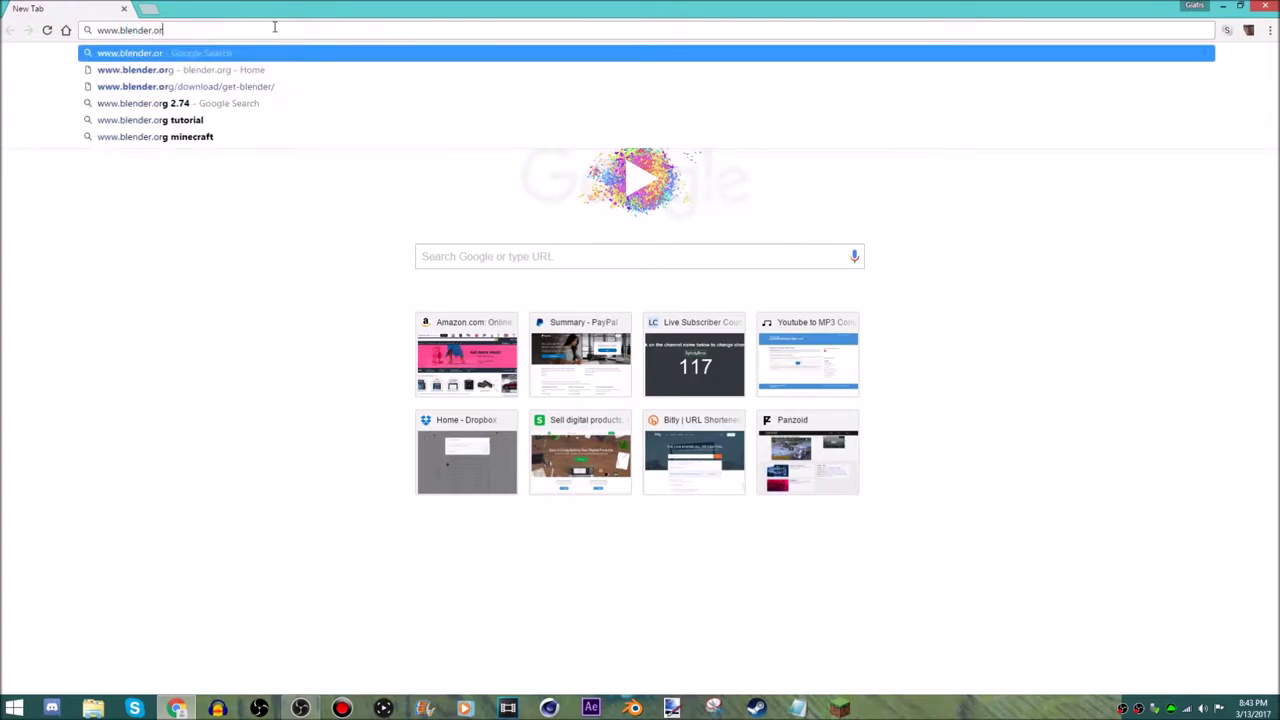
type("g")
key("Return")
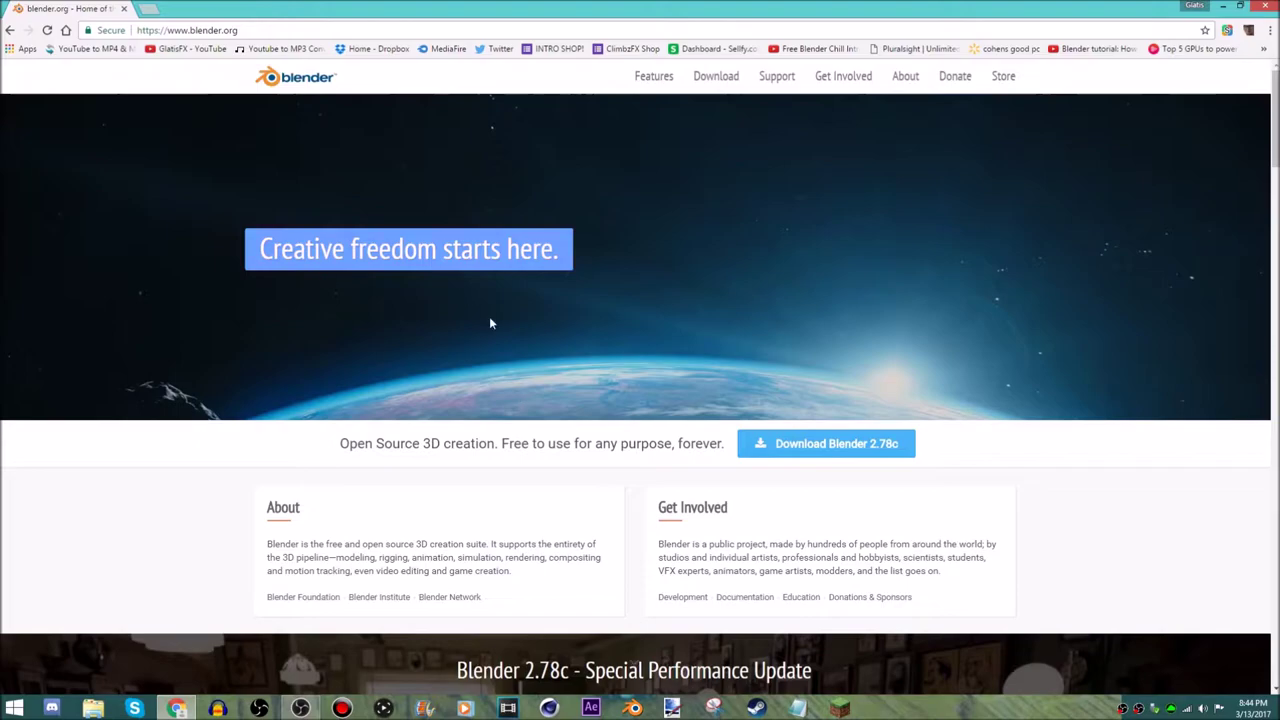
Go to the Blender 2.78c download page and scroll through its Windows installer and ZIP options.
left_click(845, 455)
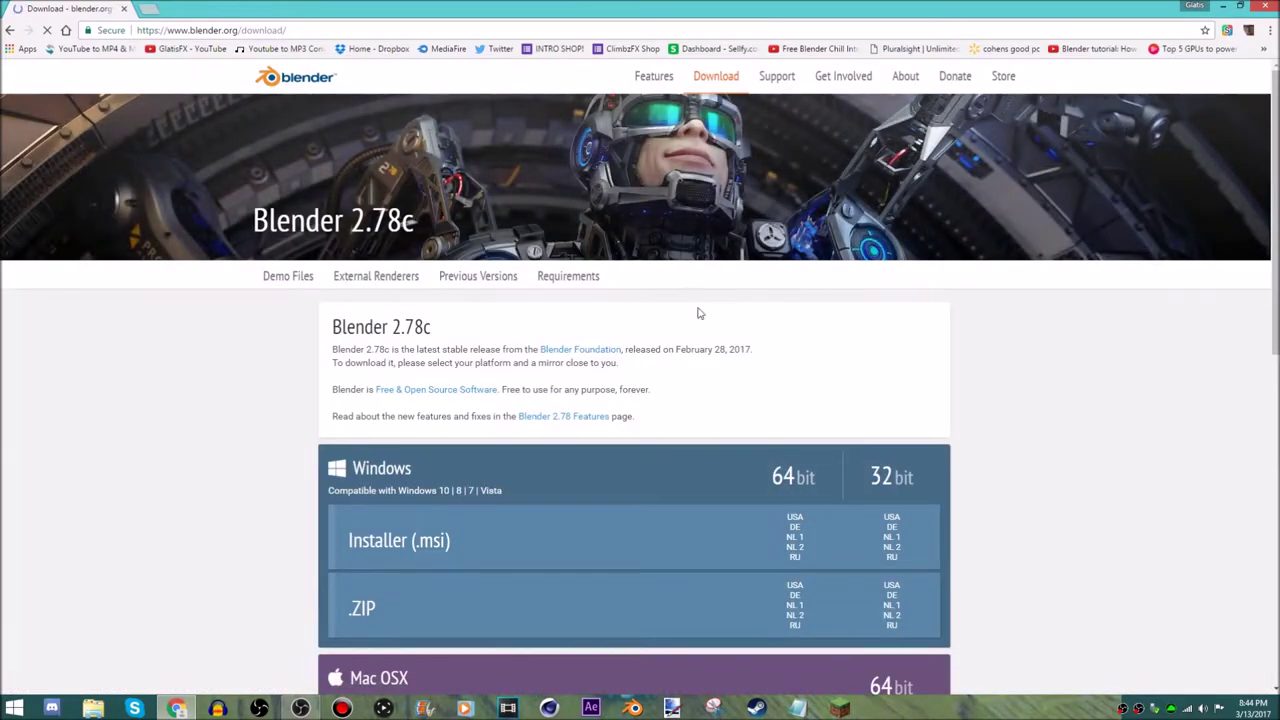
scroll(642, 282, "down", 2)
scroll(437, 493, "down", 1)
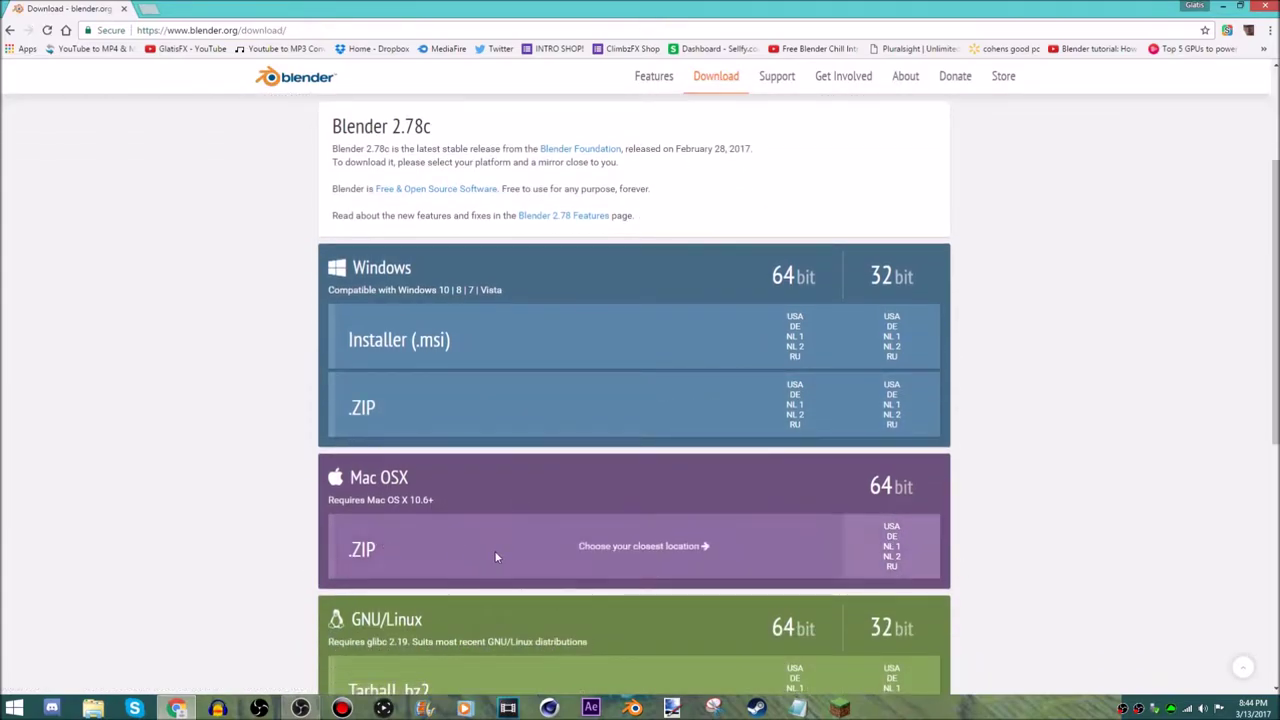
scroll(700, 525, "down", 1)
scroll(810, 510, "up", 3)
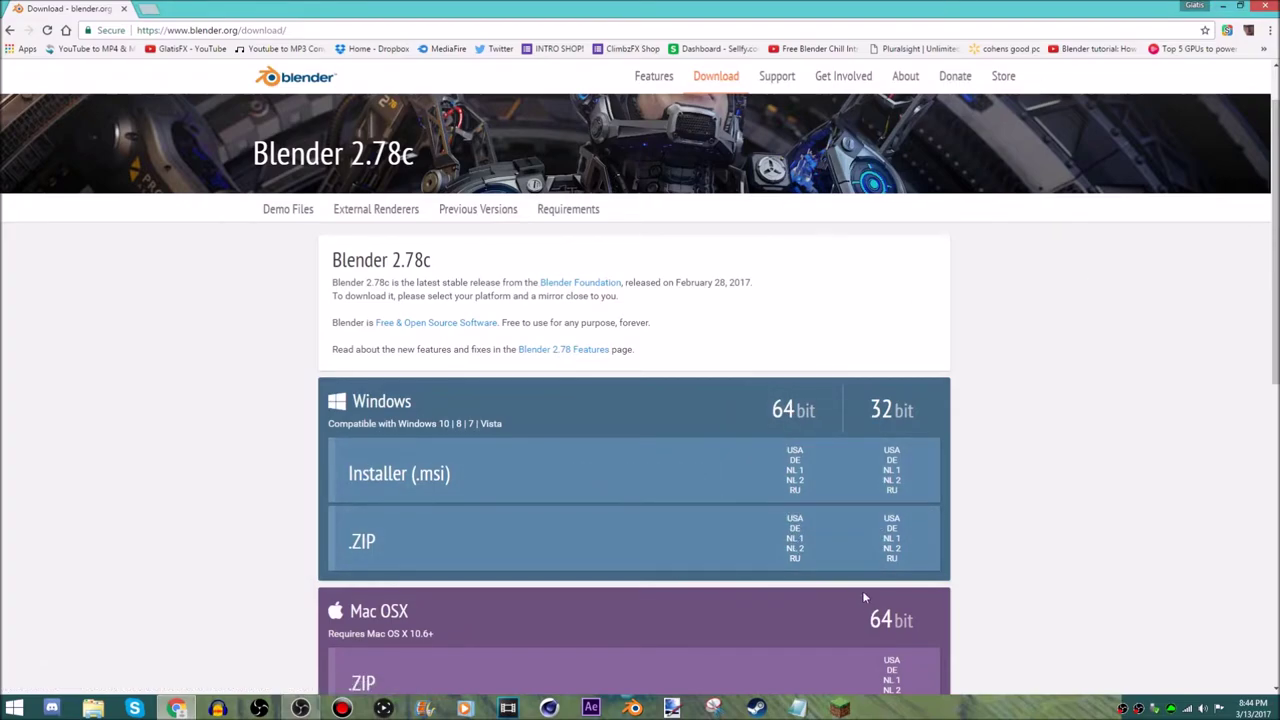
Close Chrome, move the K ARTZ DUAL XD.blend desktop icon, and open it in Blender.
left_click(1266, 6)
left_click_drag(733, 232, 145, 382)
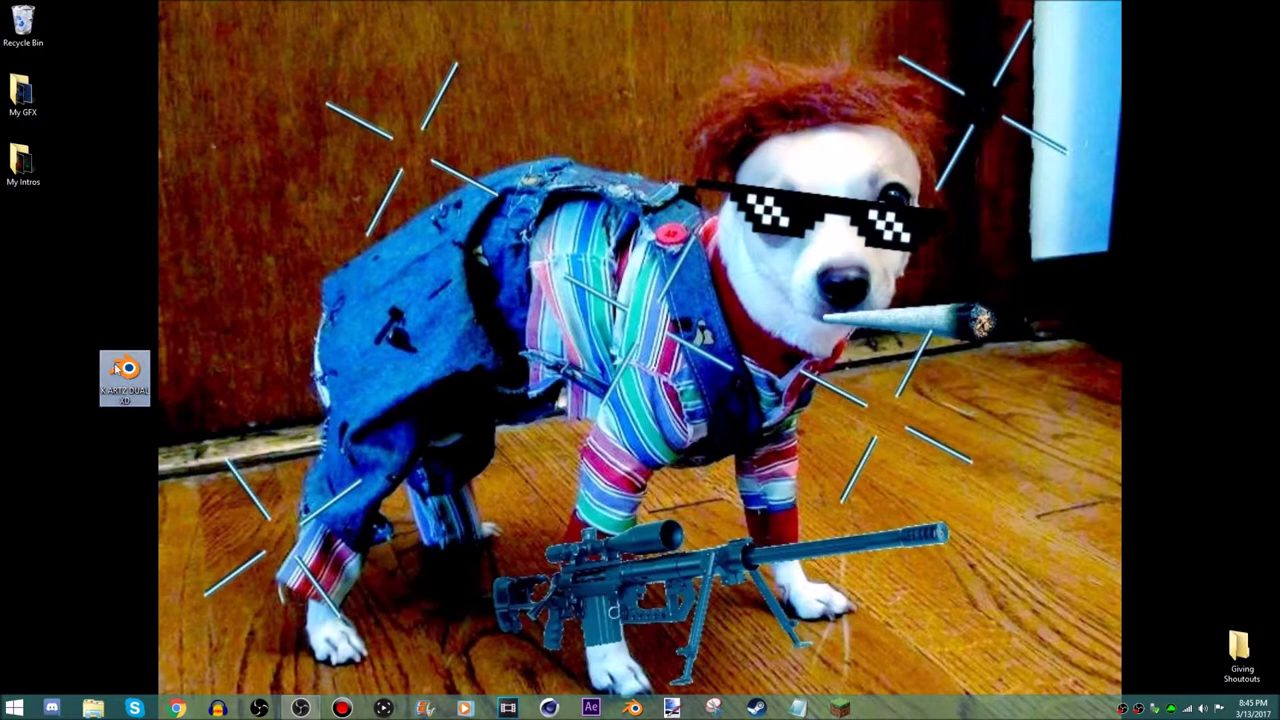
double_click(128, 375)
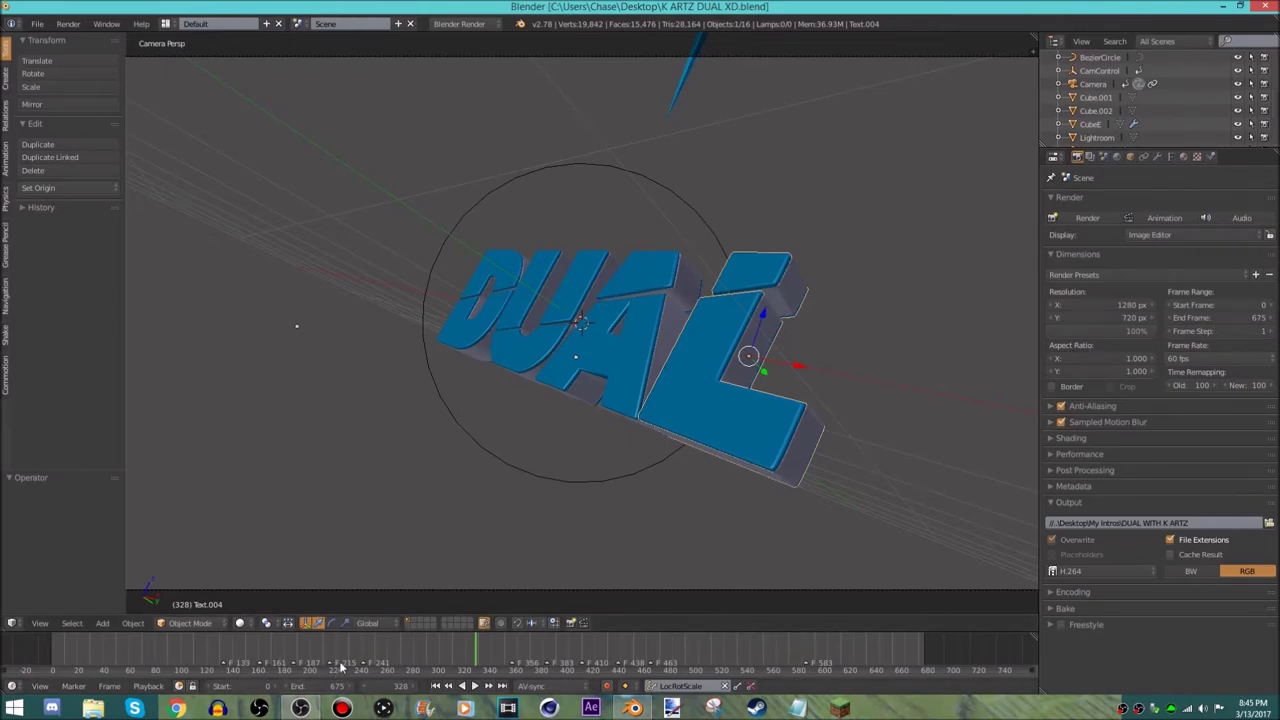
left_click_drag(340, 665, 470, 648)
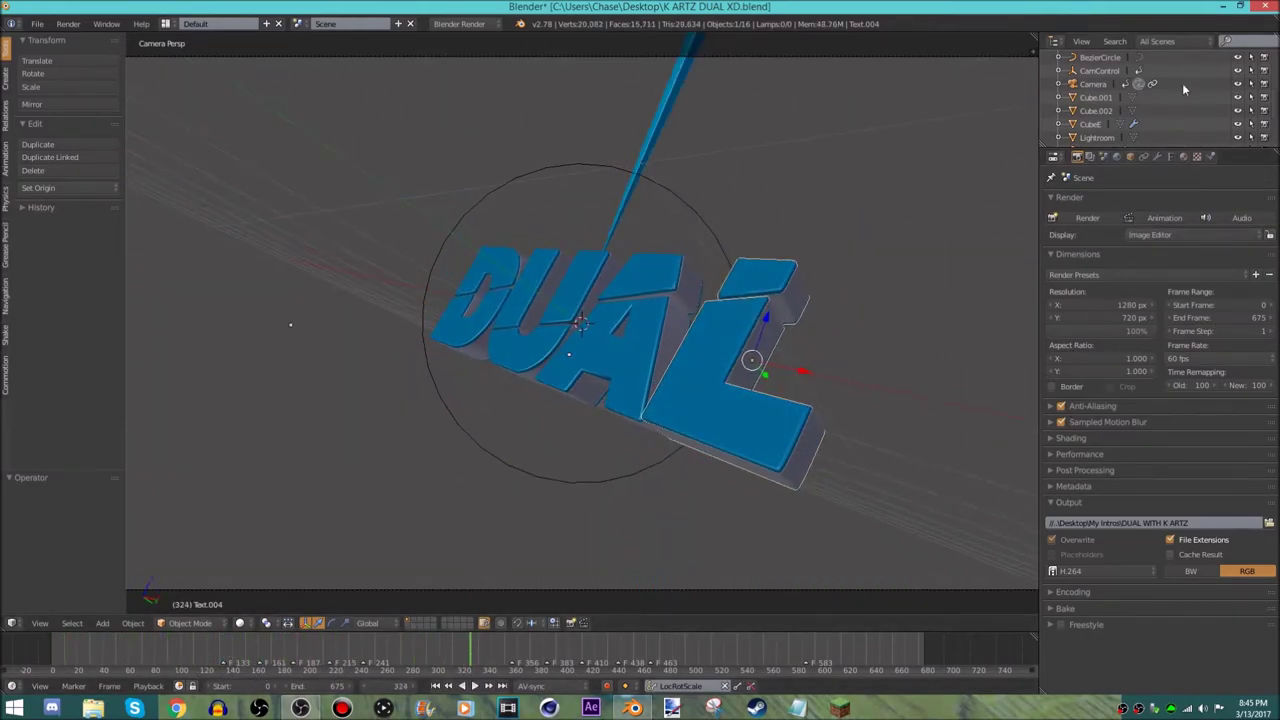
left_click(1170, 157)
scroll(1190, 297, "down", 2)
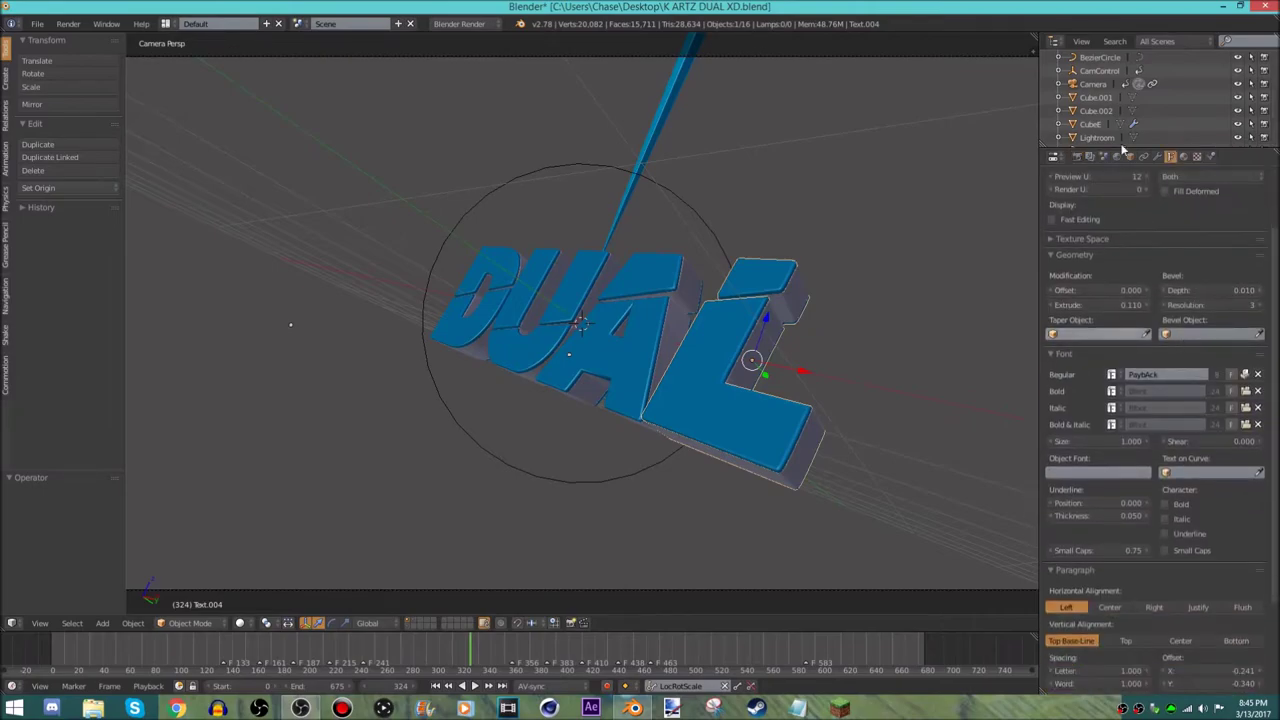
scroll(1100, 170, "up", 2)
left_click(1078, 157)
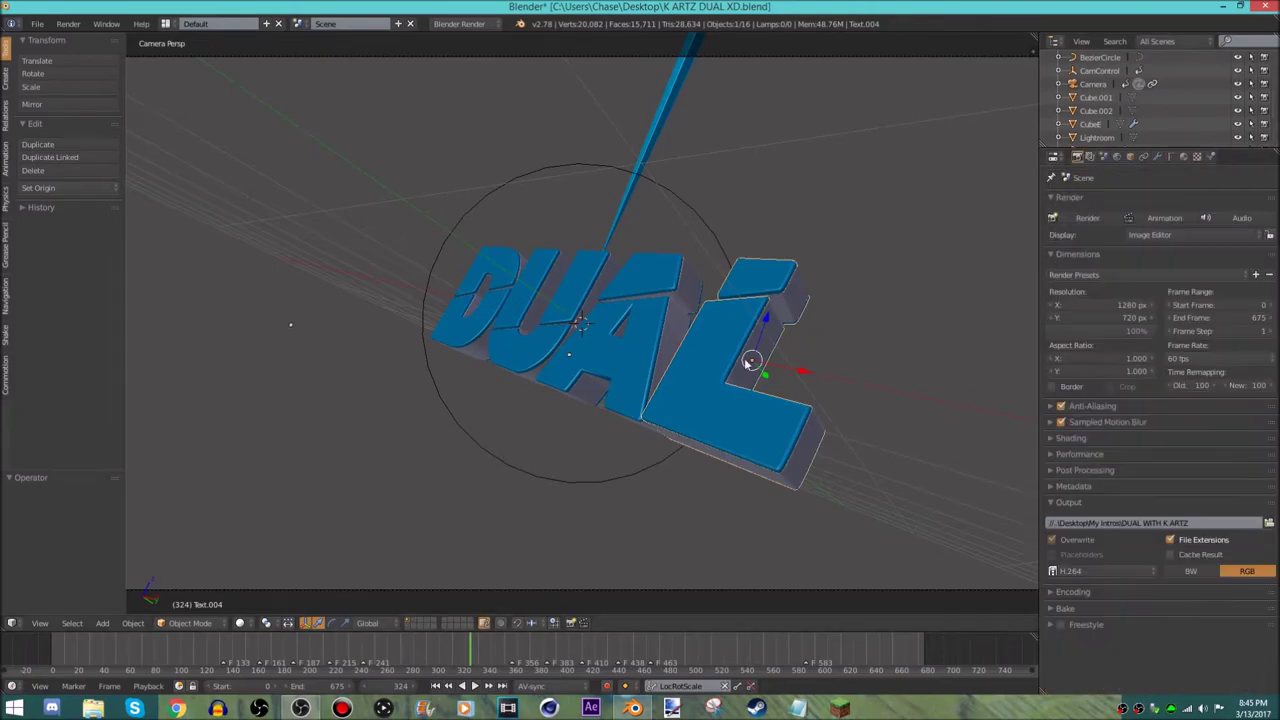
right_click(726, 377)
right_click(726, 377)
right_click(726, 377)
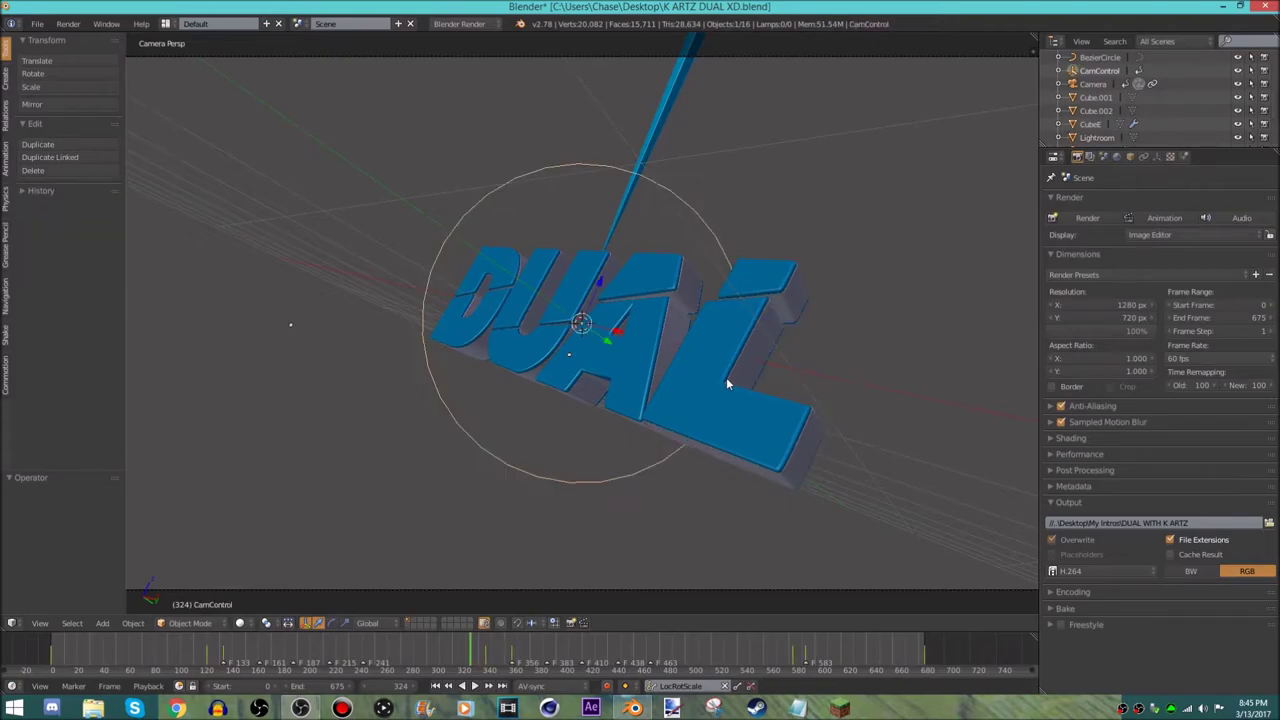
right_click(726, 377)
middle_click_drag(635, 367, 503, 337)
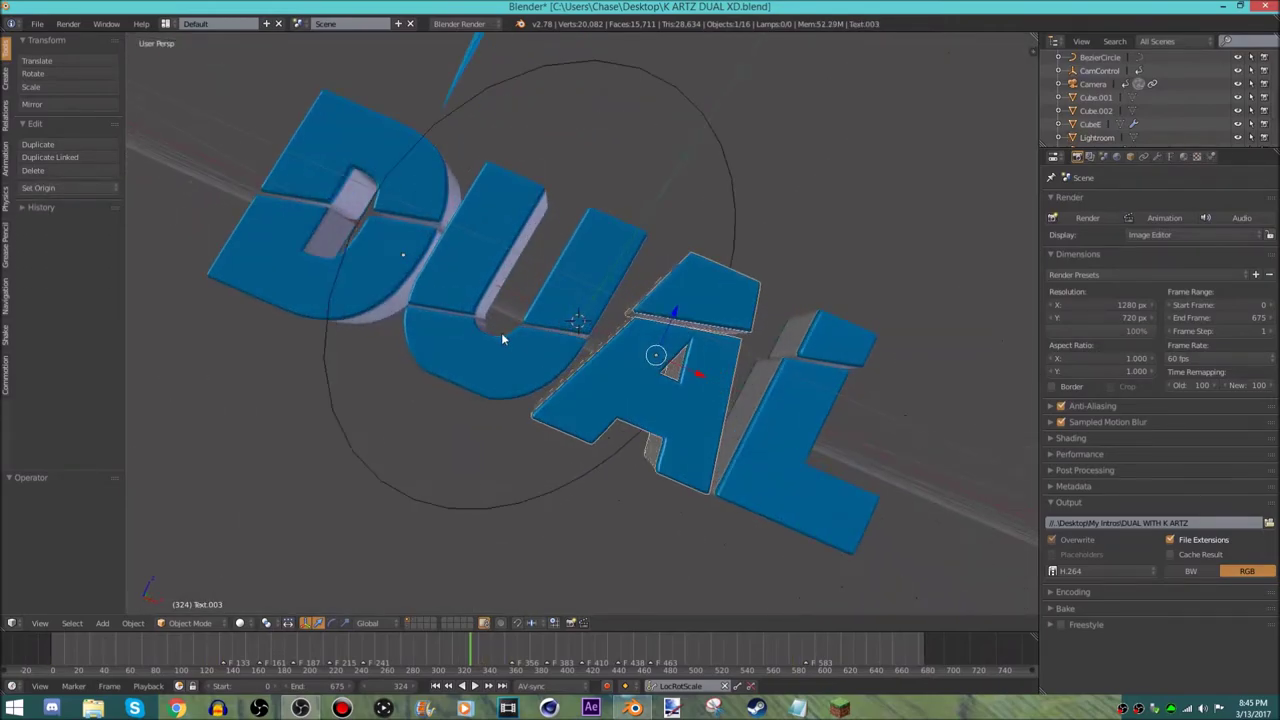
right_click(503, 337)
right_click(343, 294)
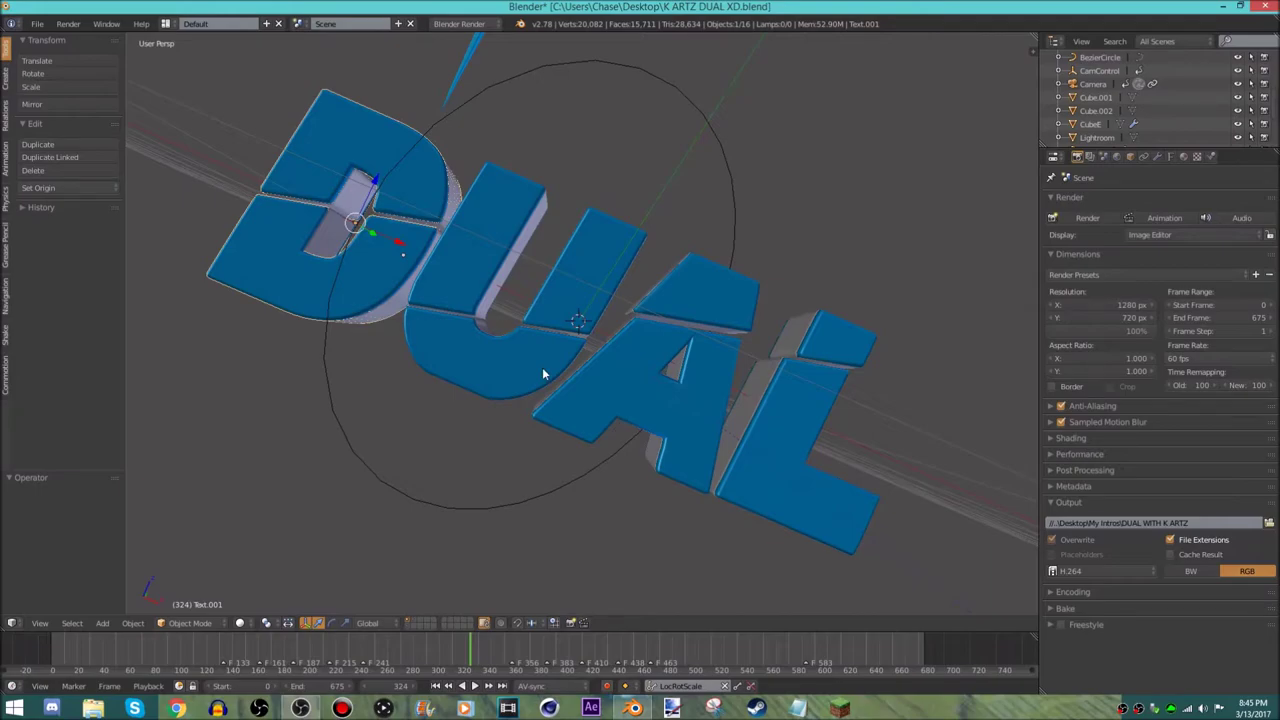
right_click(786, 480)
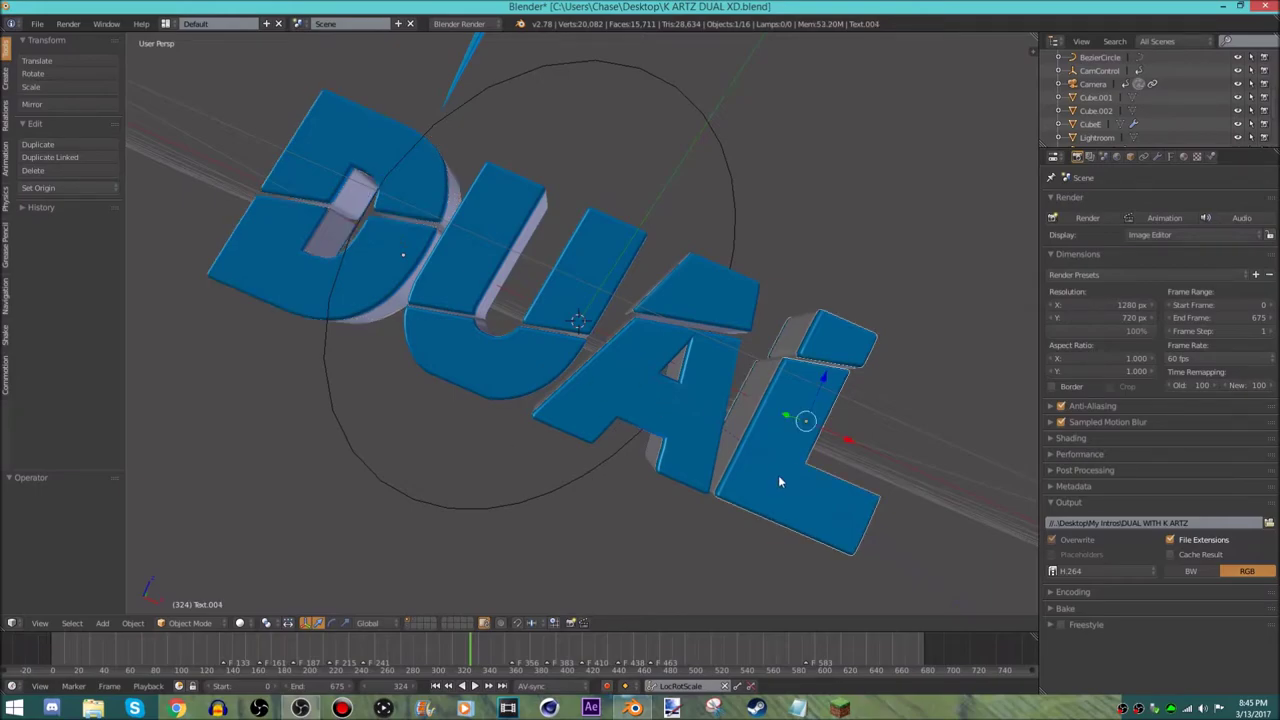
scroll(775, 477, "down", 5)
middle_click_drag(772, 478, 627, 478)
scroll(627, 478, "up", 6)
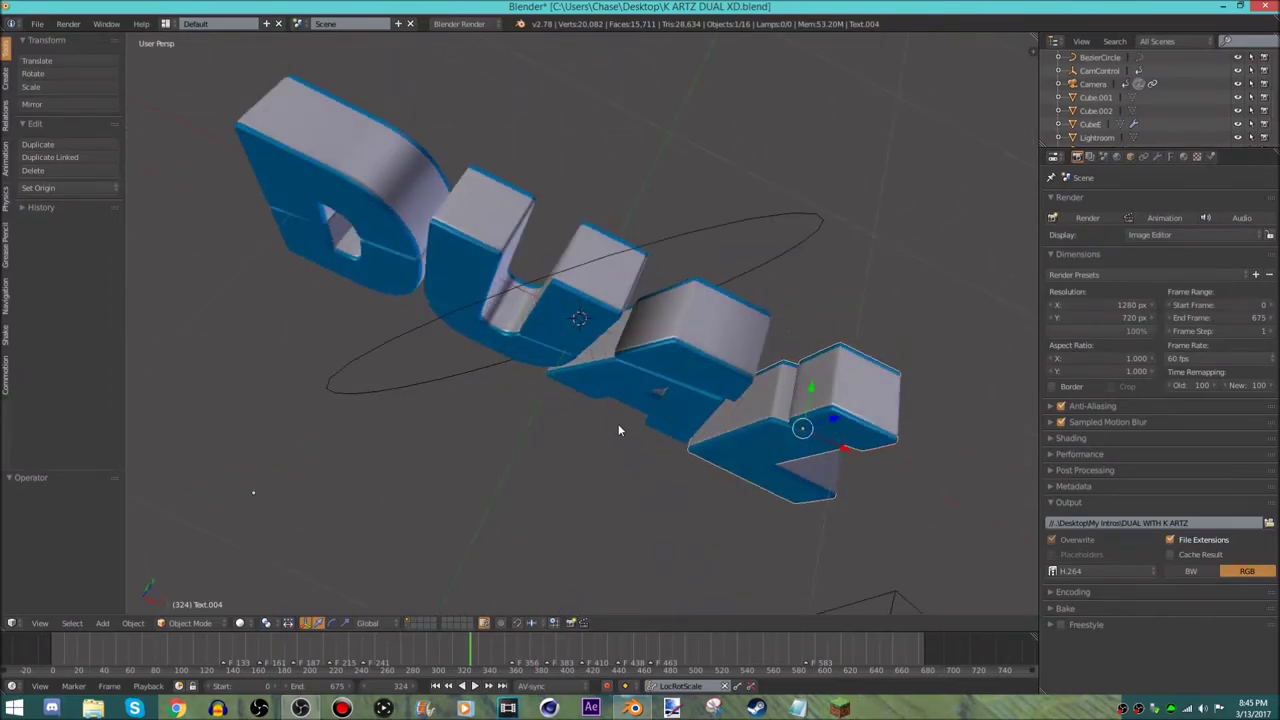
middle_click_drag(573, 392, 725, 350)
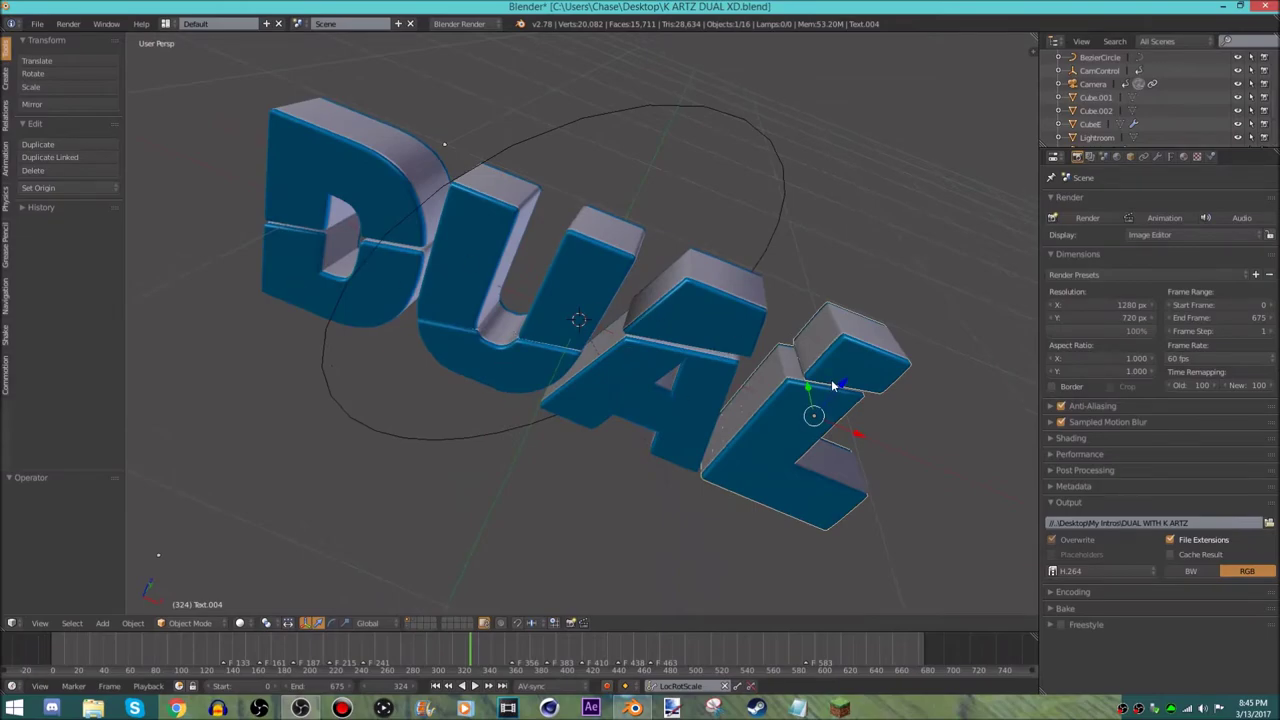
Change the first letter D to G, clearing the old character from its second text part.
right_click(304, 258)
middle_click_drag(304, 258, 357, 204)
scroll(357, 204, "down", 3)
key("Tab")
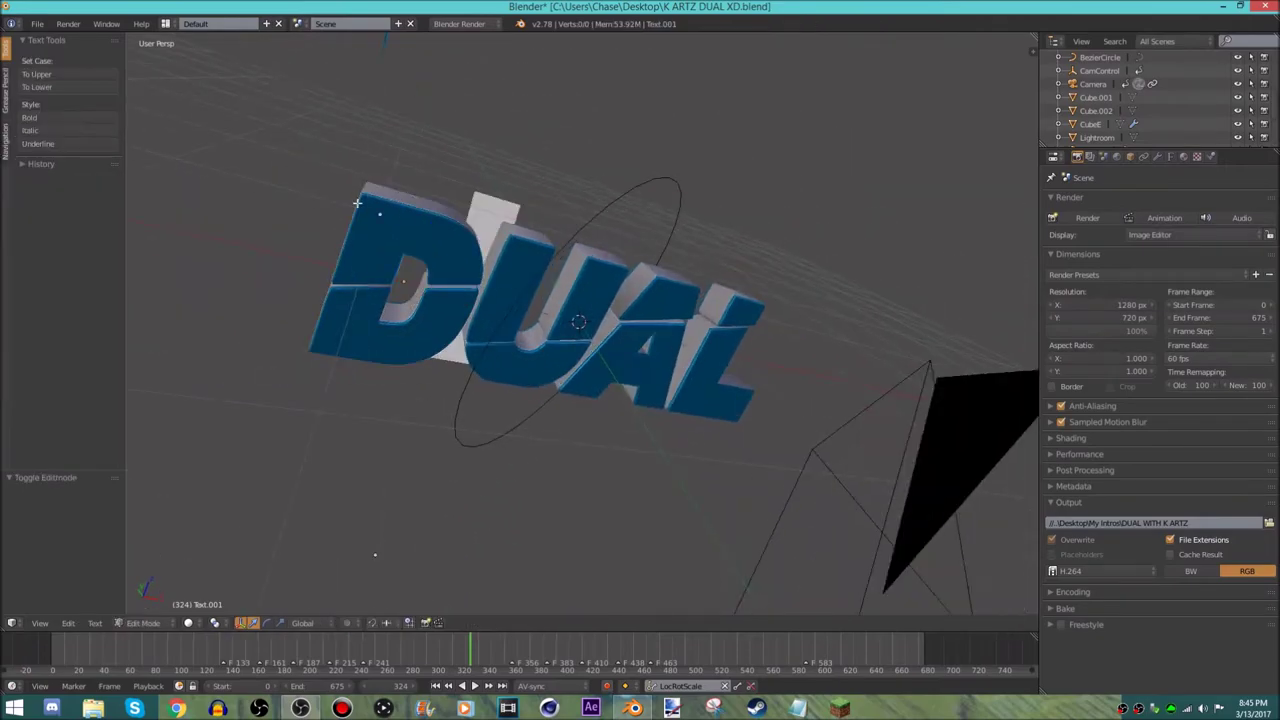
key("BackSpace")
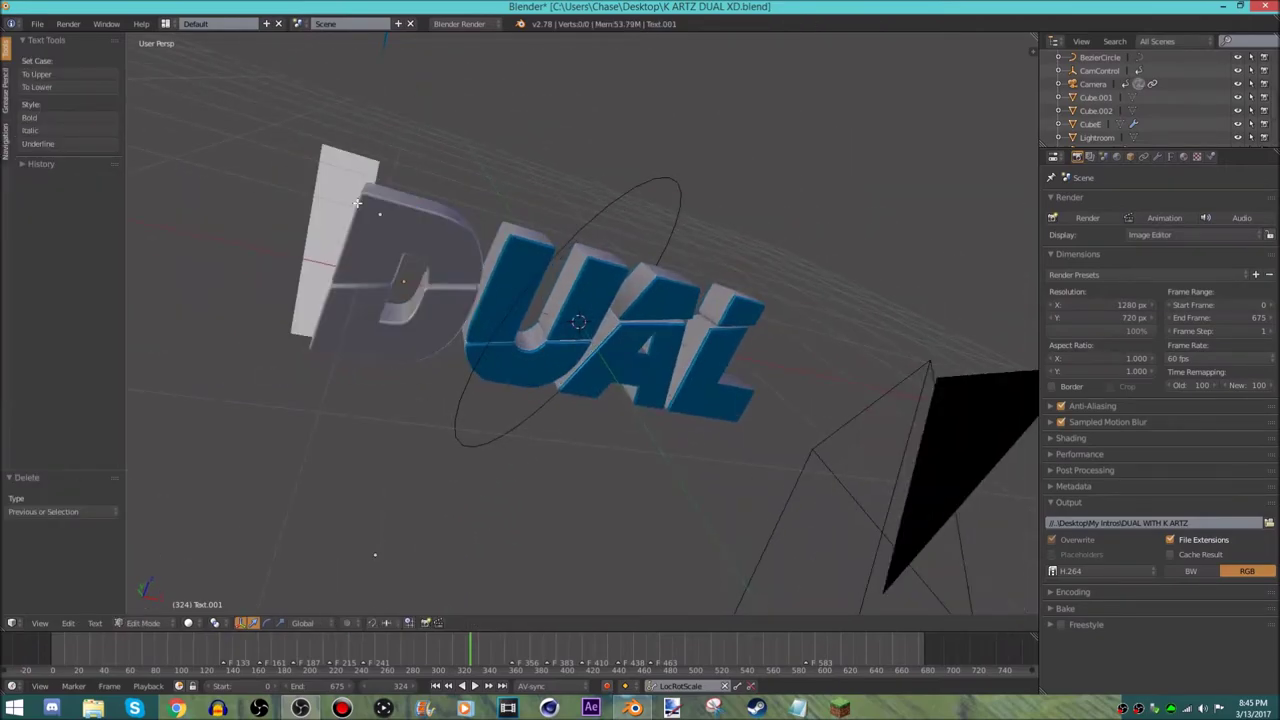
type("G")
key("Tab")
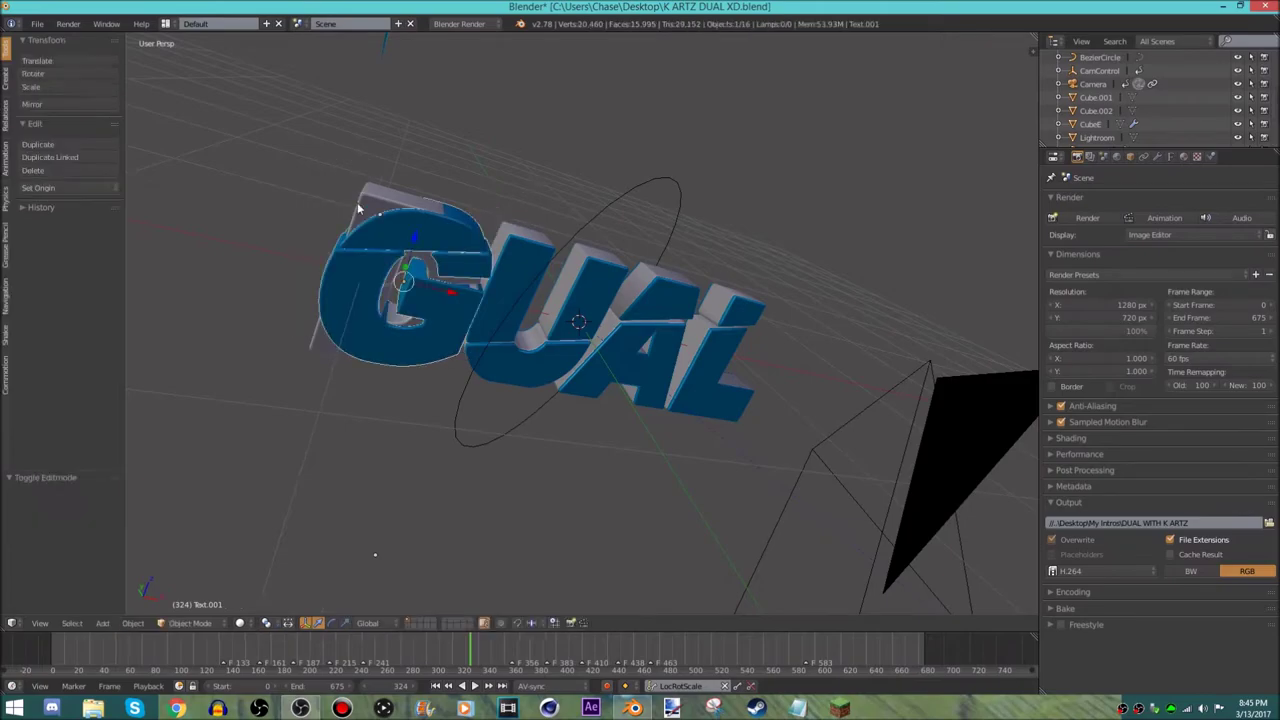
right_click(357, 211)
key("Tab")
key("BackSpace")
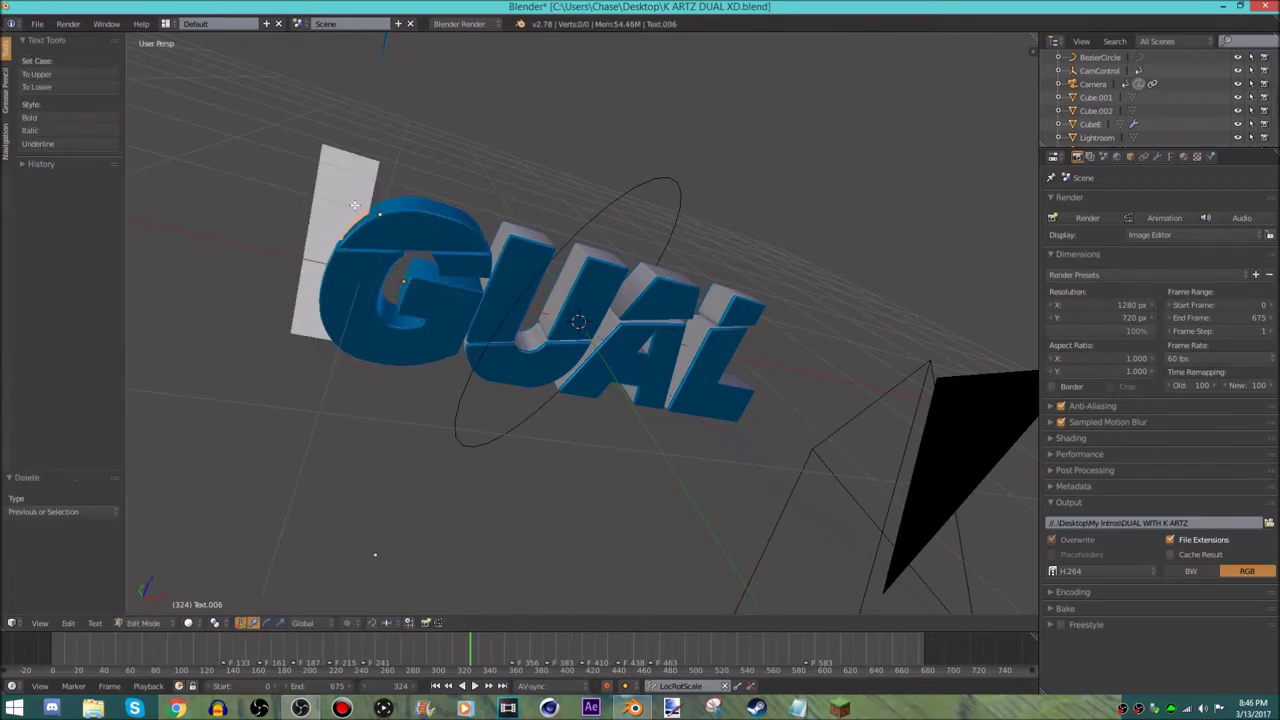
key("Tab")
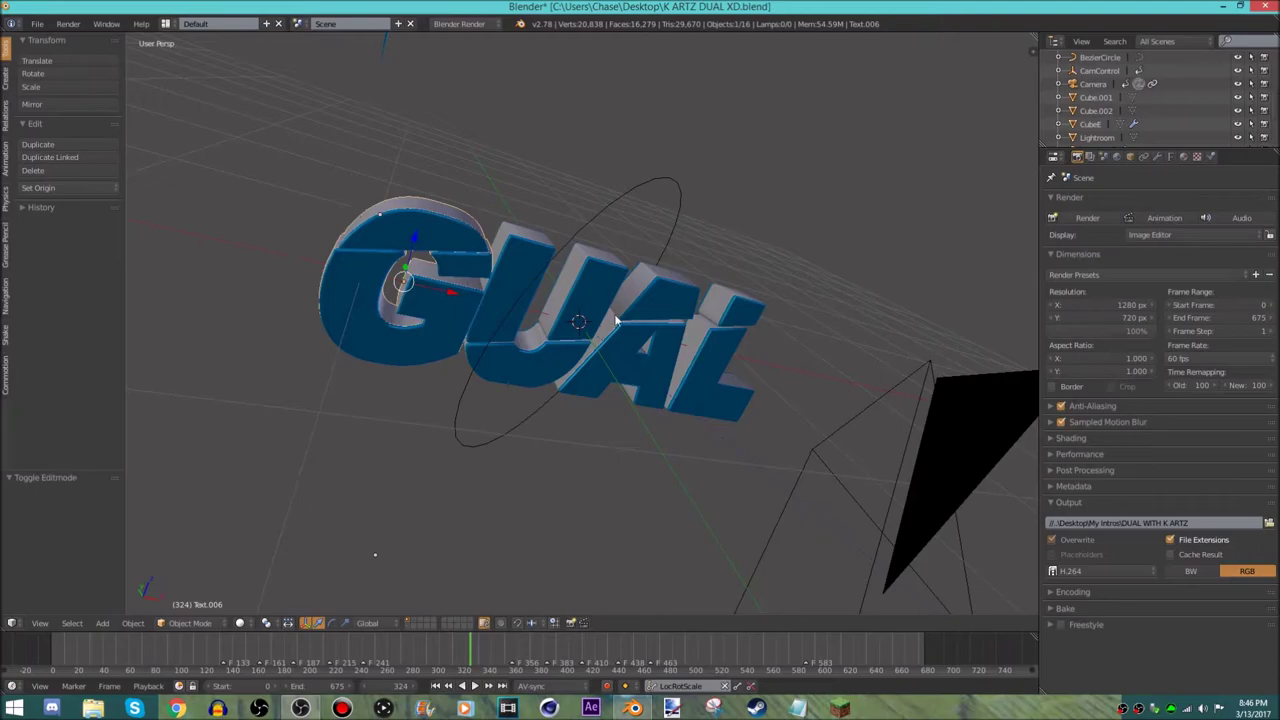
Replace the second letter U with L and check the letter's other text part.
key("Tab")
key("BackSpace")
type("L")
key("Tab")
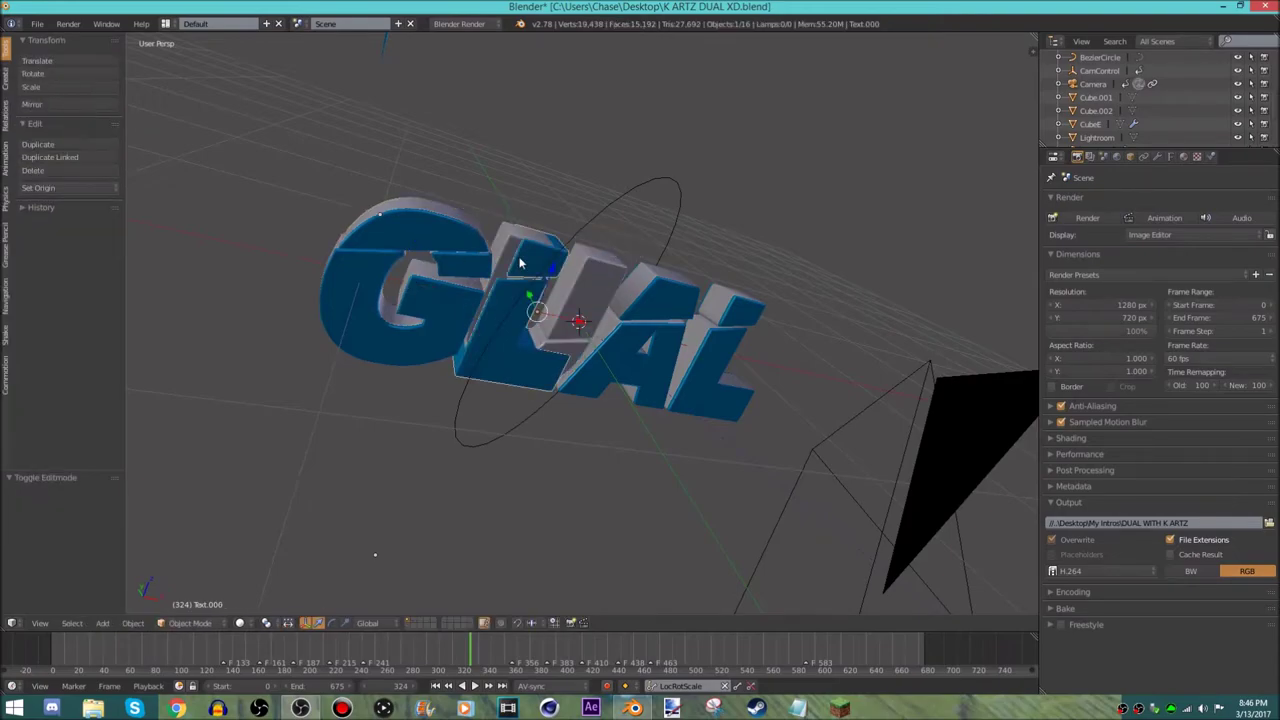
right_click(511, 248)
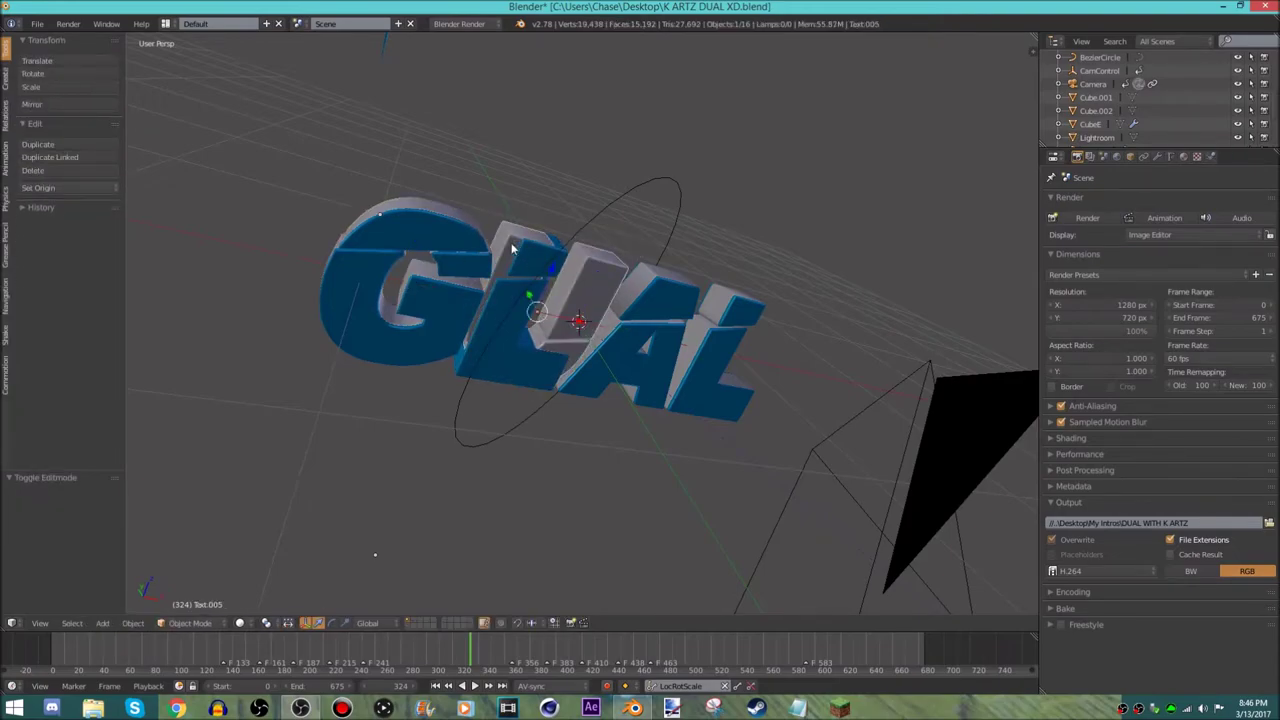
right_click(511, 248, "alt")
key("Tab")
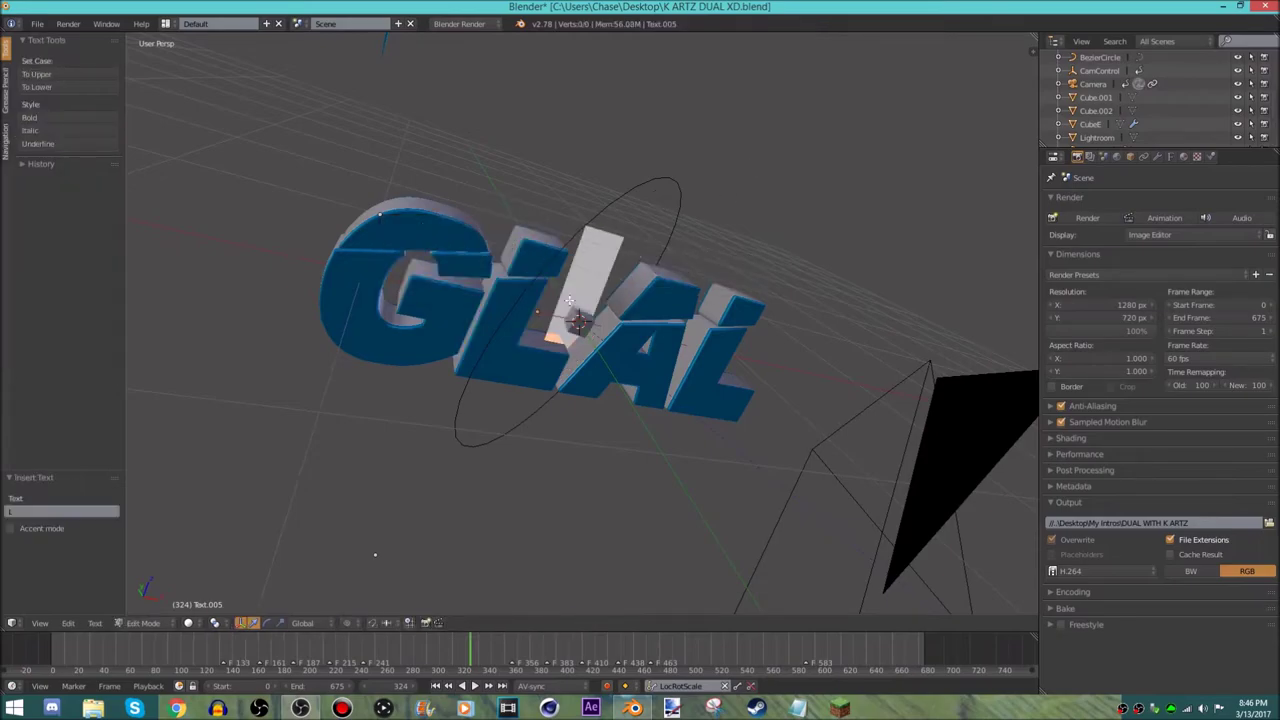
key("Tab")
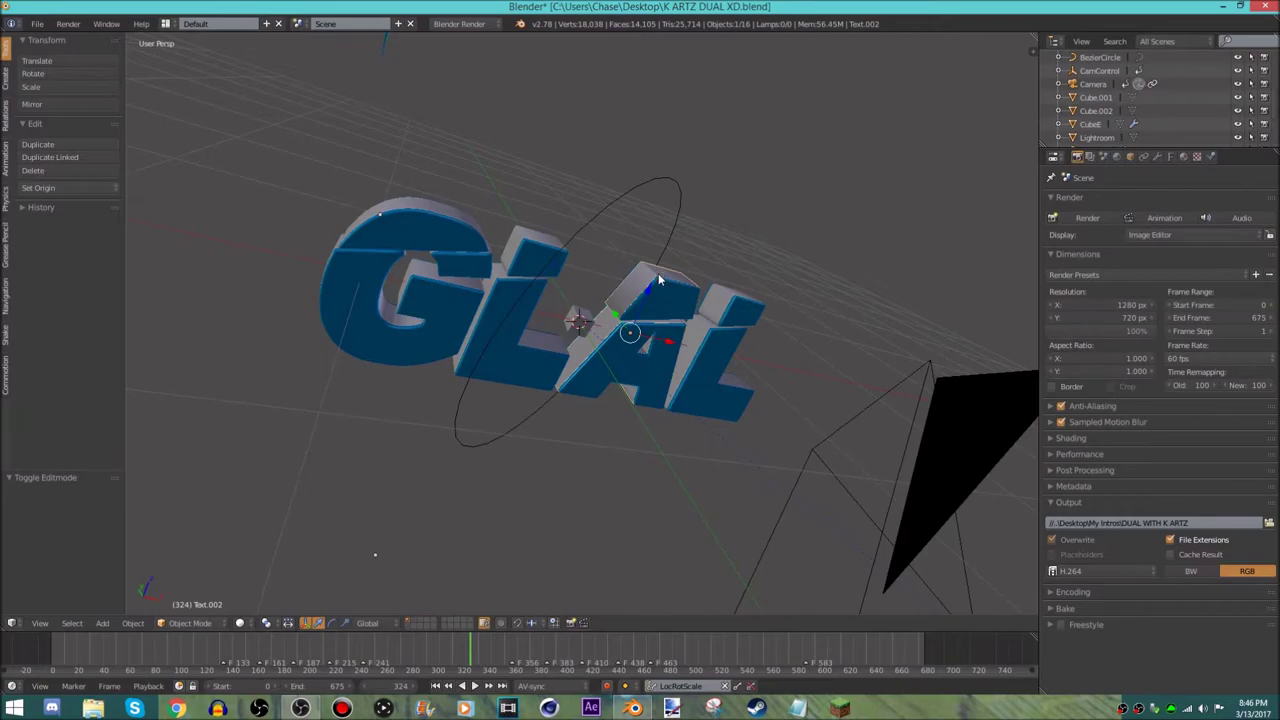
Change the right-hand text object's final L to T and switch to camera view.
right_click(750, 330)
key("Tab")
key("BackSpace")
type("T")
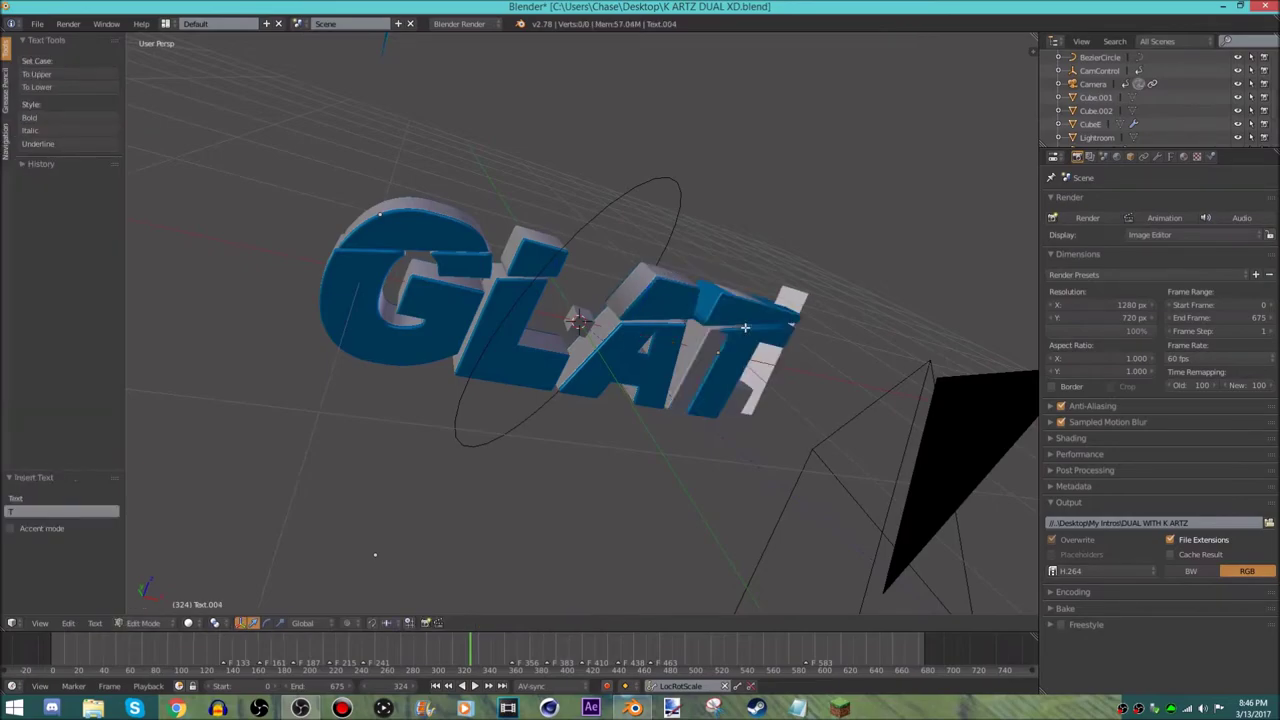
type("g")
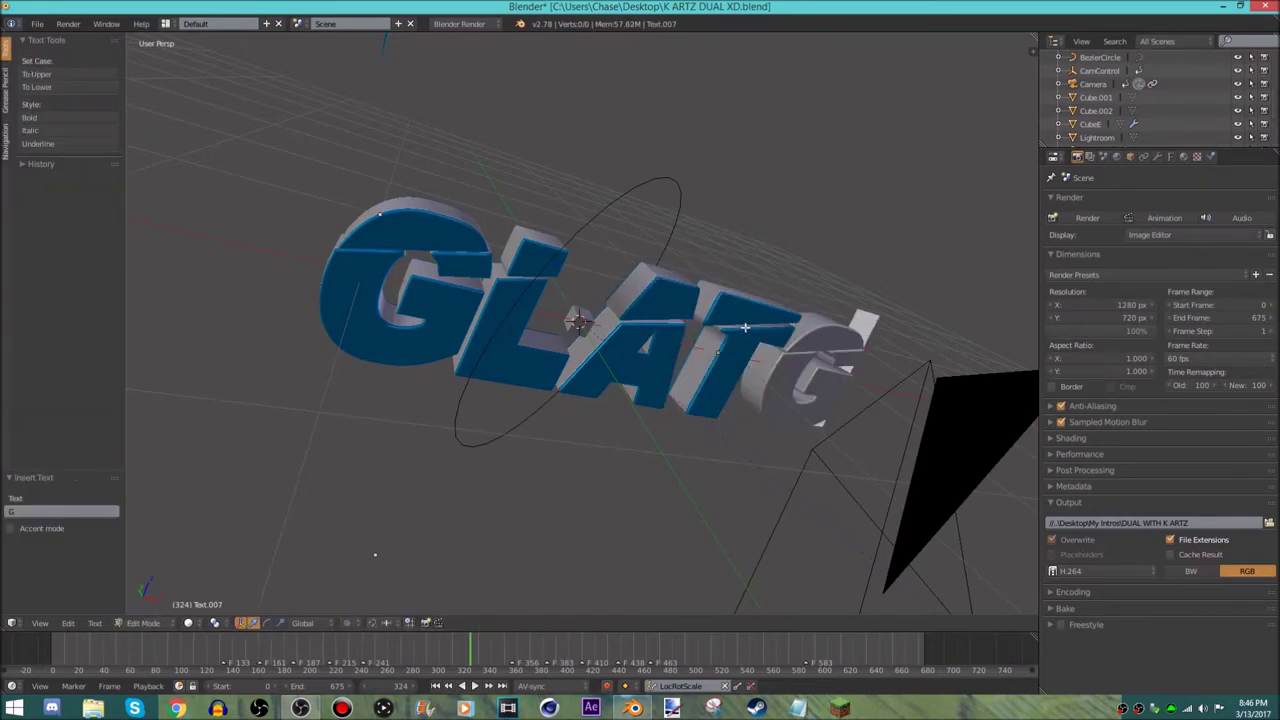
key("BackSpace")
key("Tab")
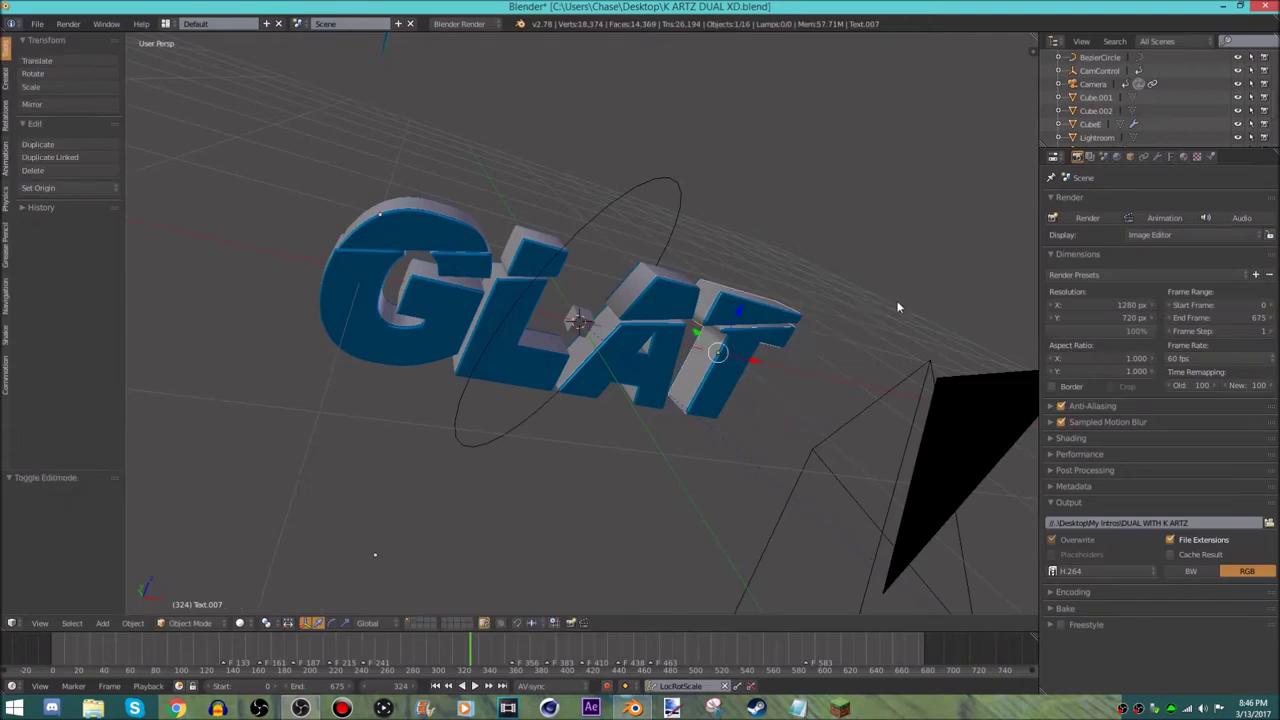
key("KP_0")
Edit the T text object again, removing the two extra D's, and return to camera view.
middle_click_drag(704, 395, 719, 510)
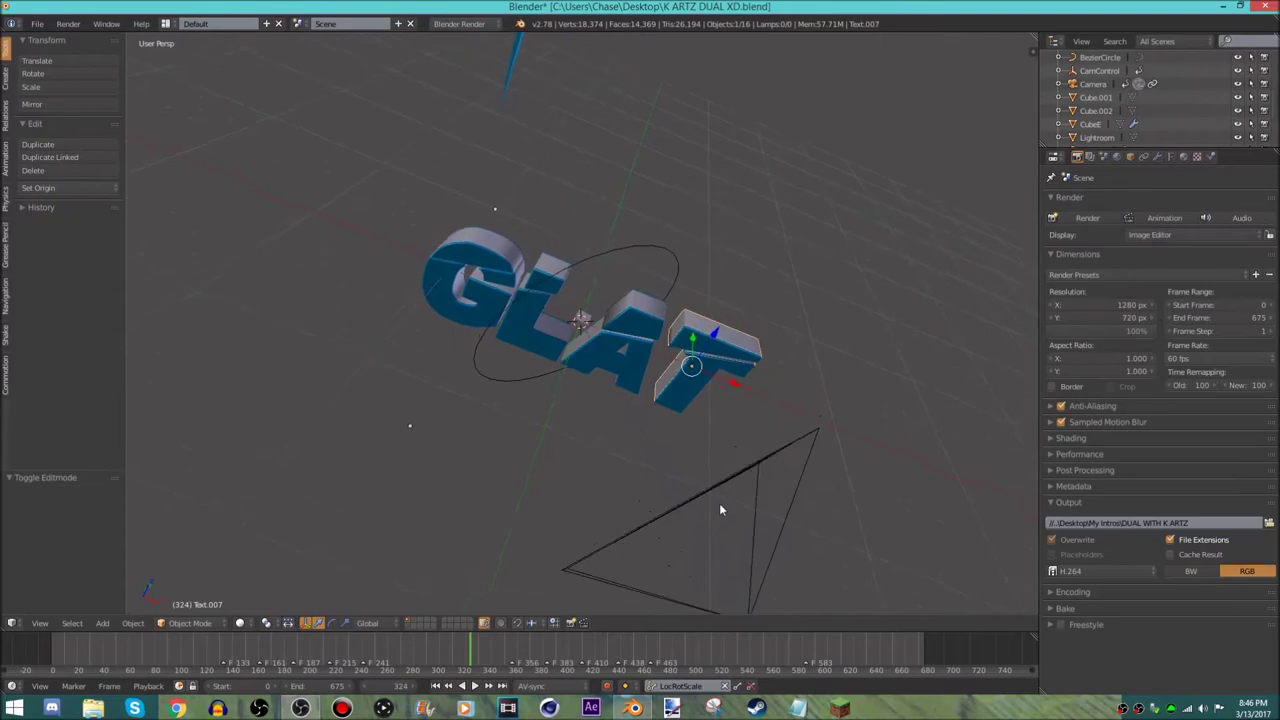
middle_click_drag(727, 342, 707, 325)
key("Tab")
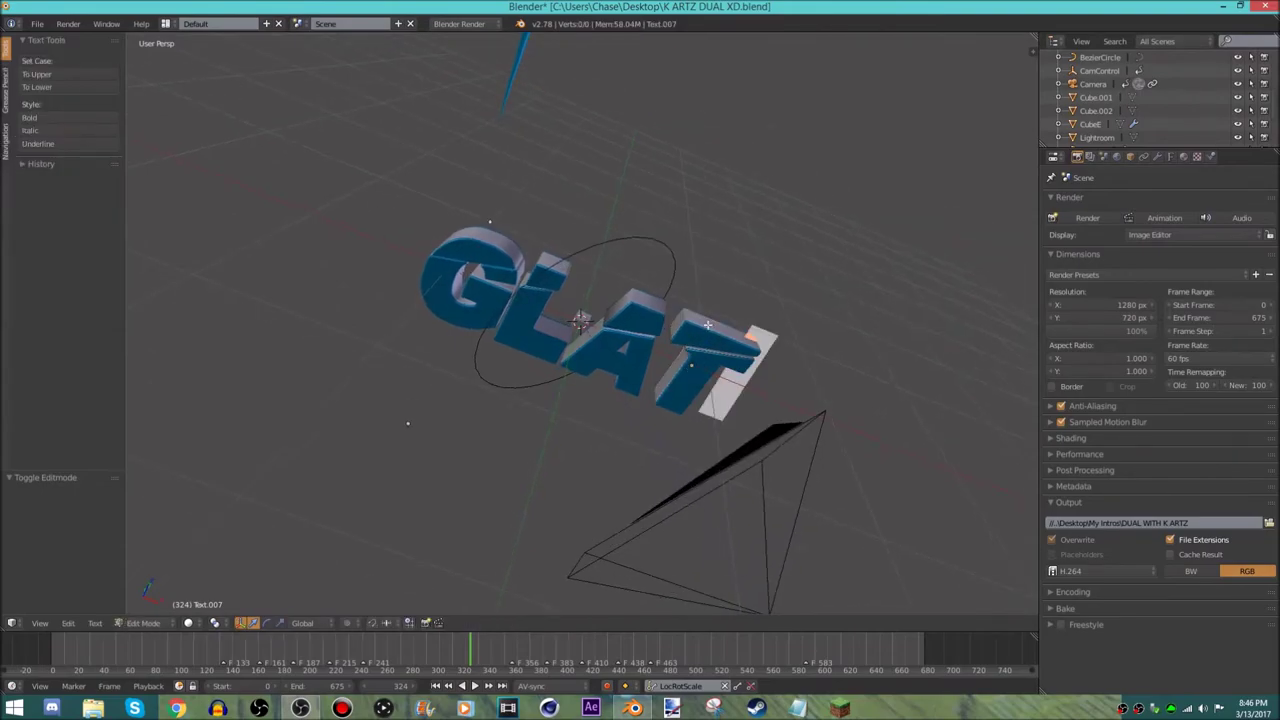
type("DD")
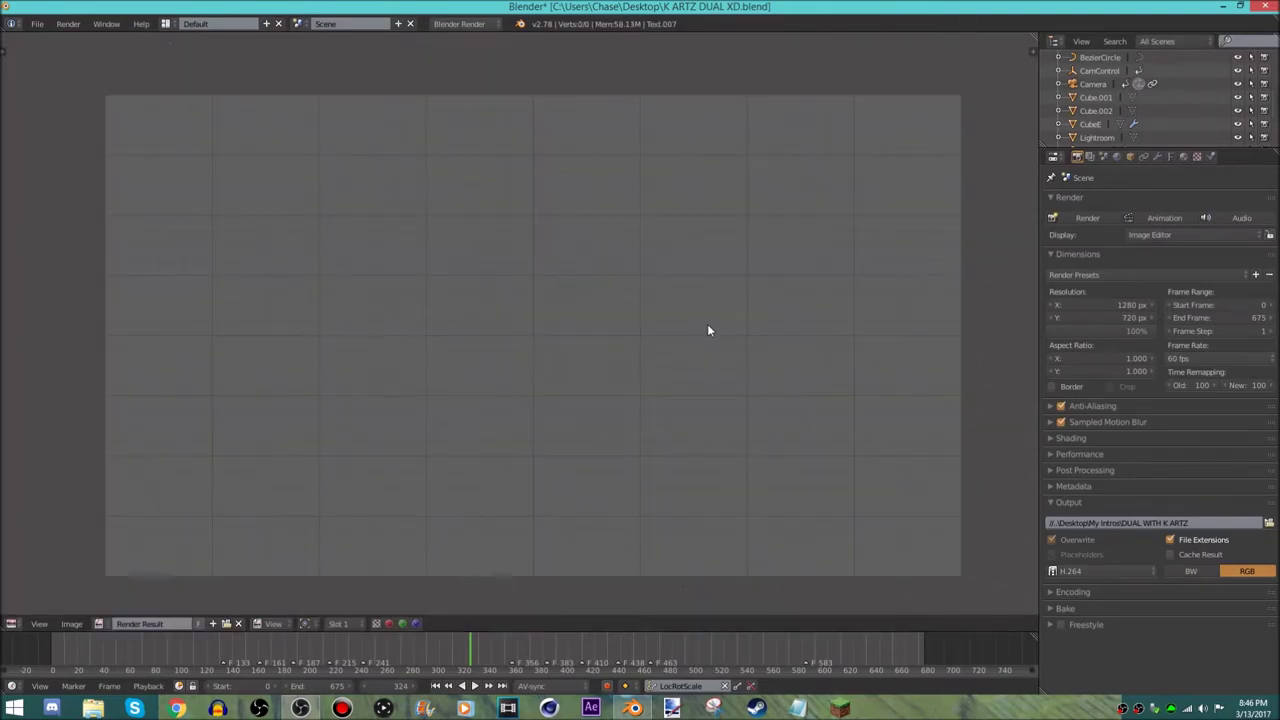
key("BackSpace")
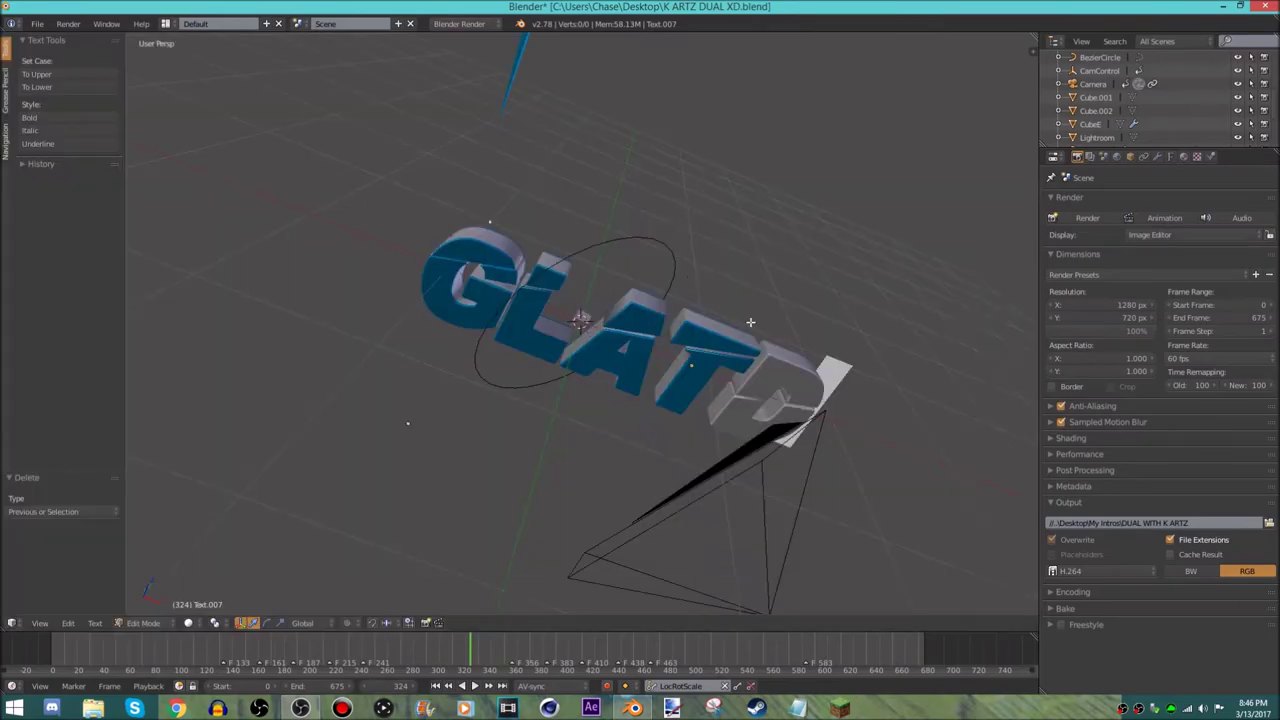
key("BackSpace")
key("Tab")
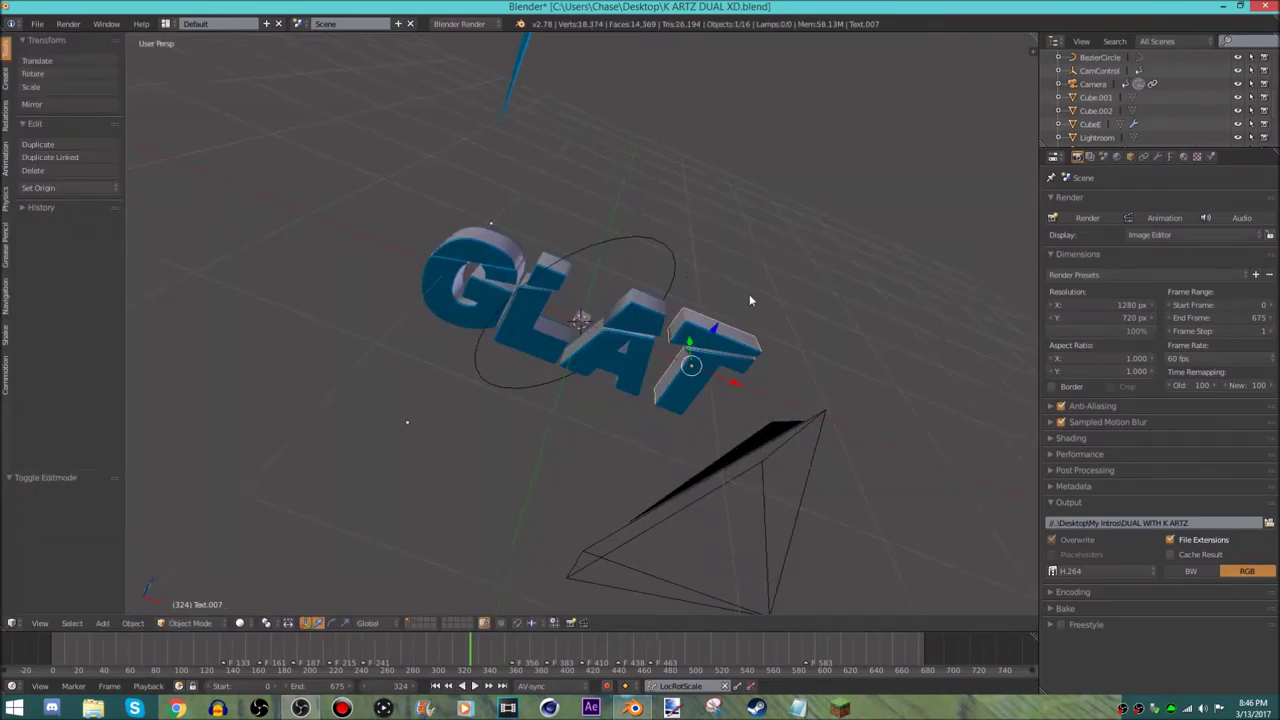
key("KP_0")
Play the animation from frame 1, stop it at frame 163, and view GLAT through the camera.
key("shift+Left")
key("alt+a")
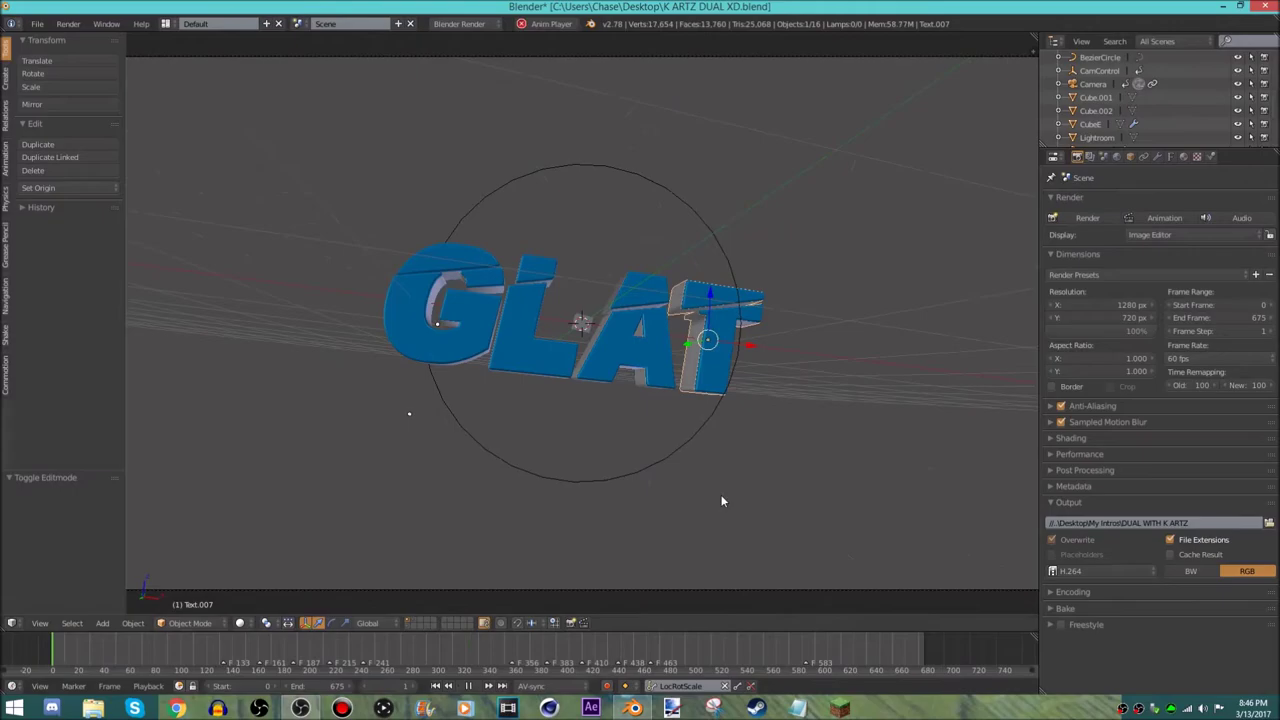
key("alt+a")
key("KP_0")
key("Tab")
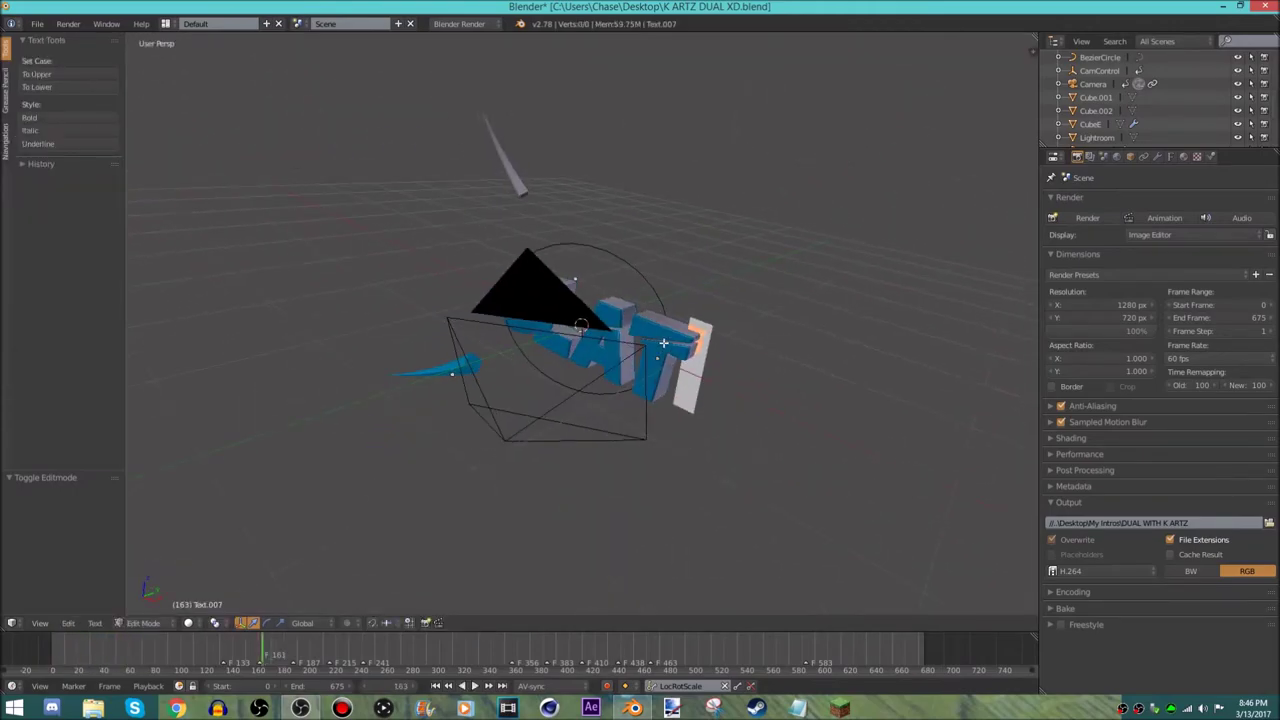
key("Tab")
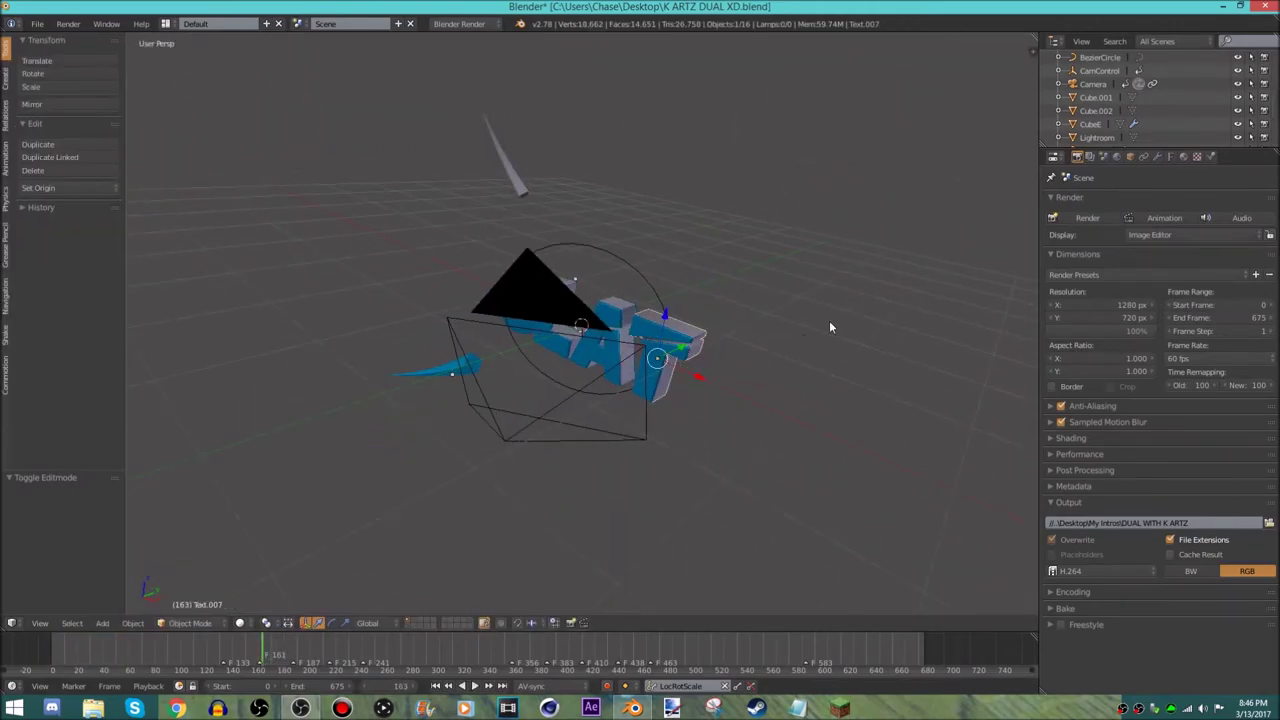
key("KP_0")
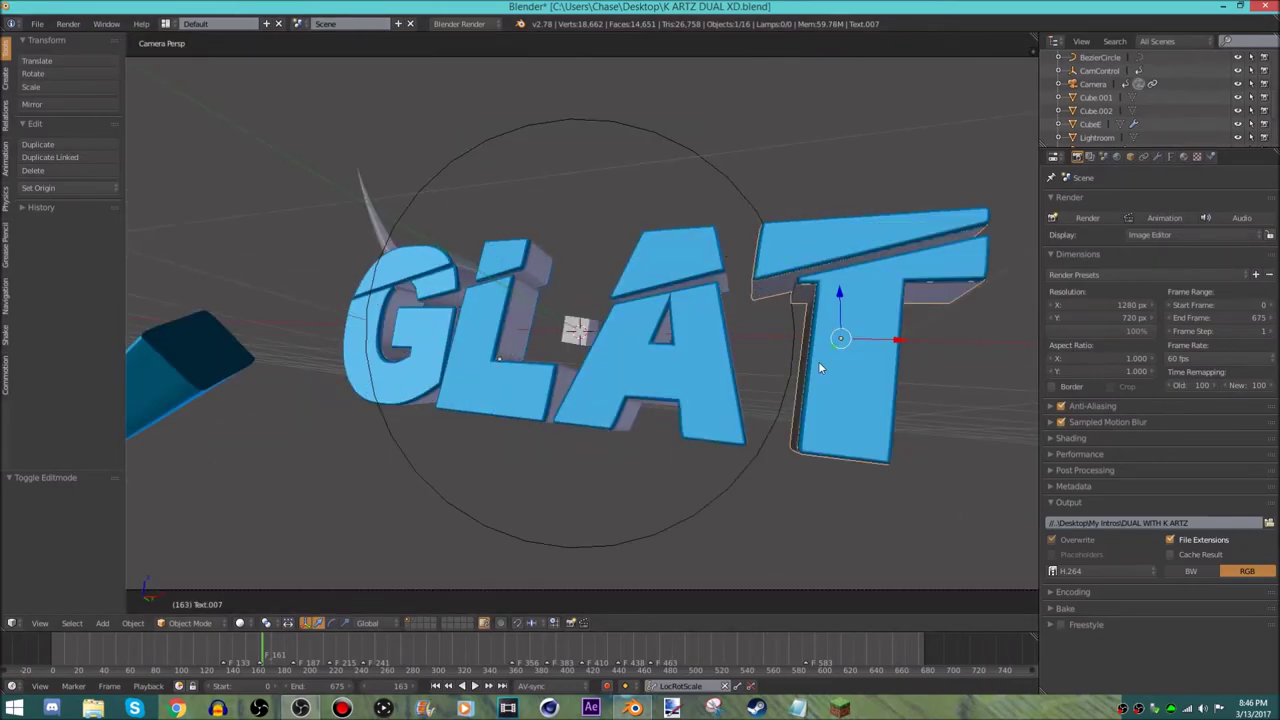
Check the Encoding panel and keep the container format as AVI.
left_click(1100, 592)
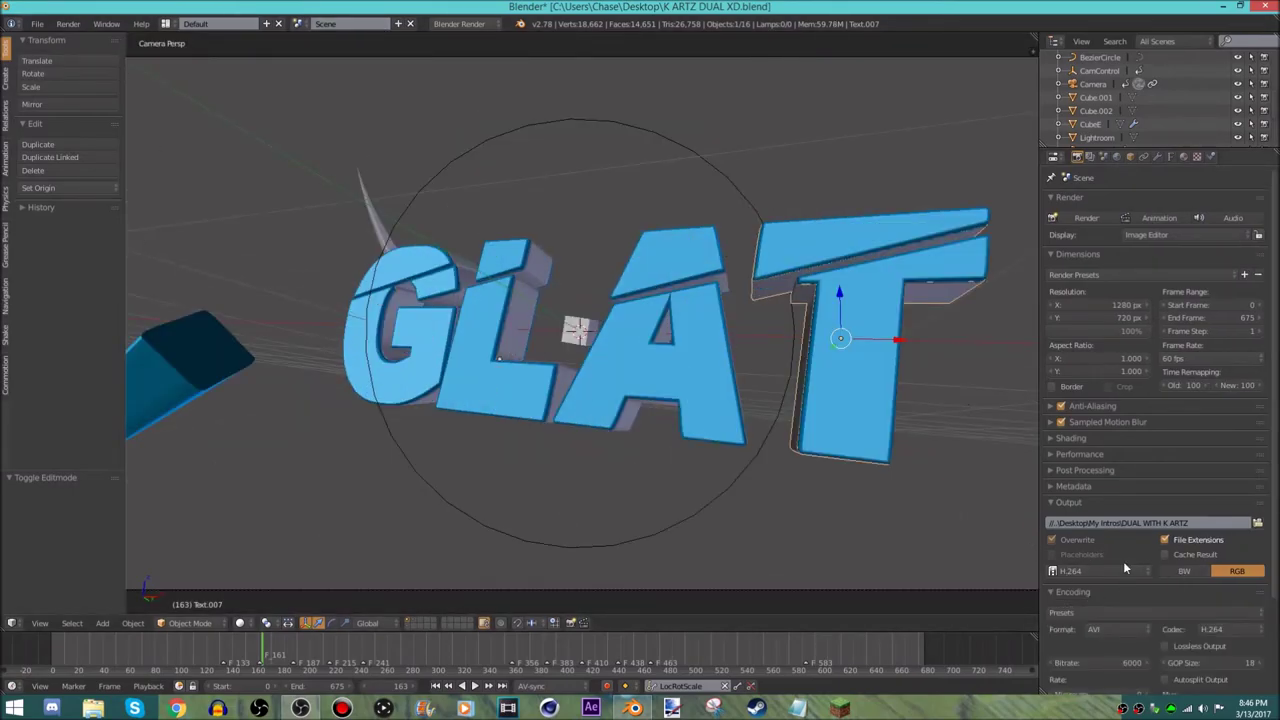
scroll(1120, 563, "down", 4)
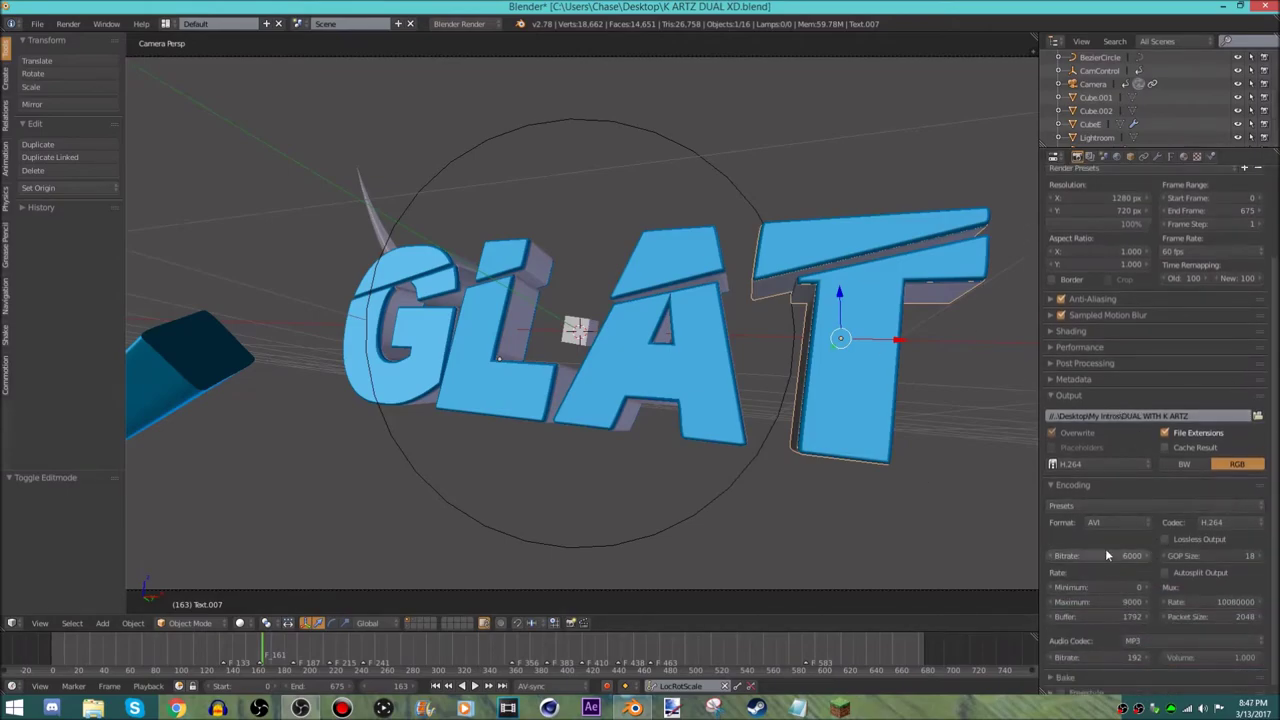
left_click(1102, 524)
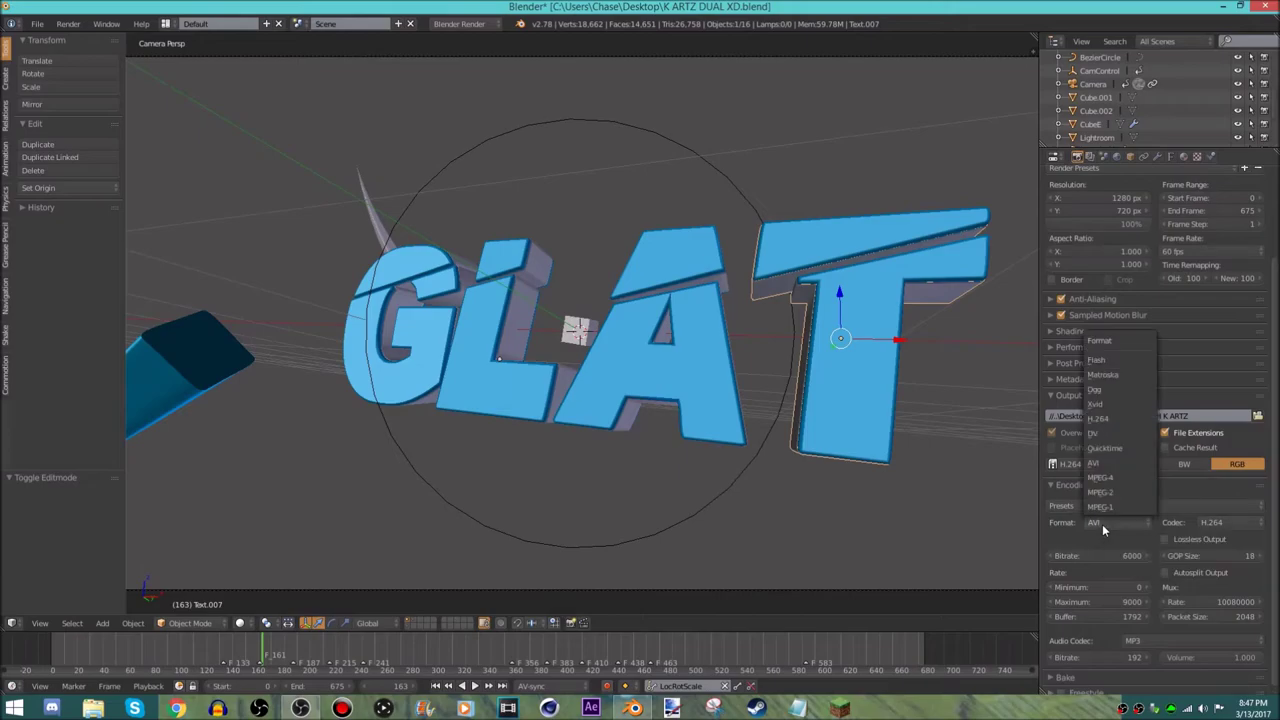
left_click(1104, 522)
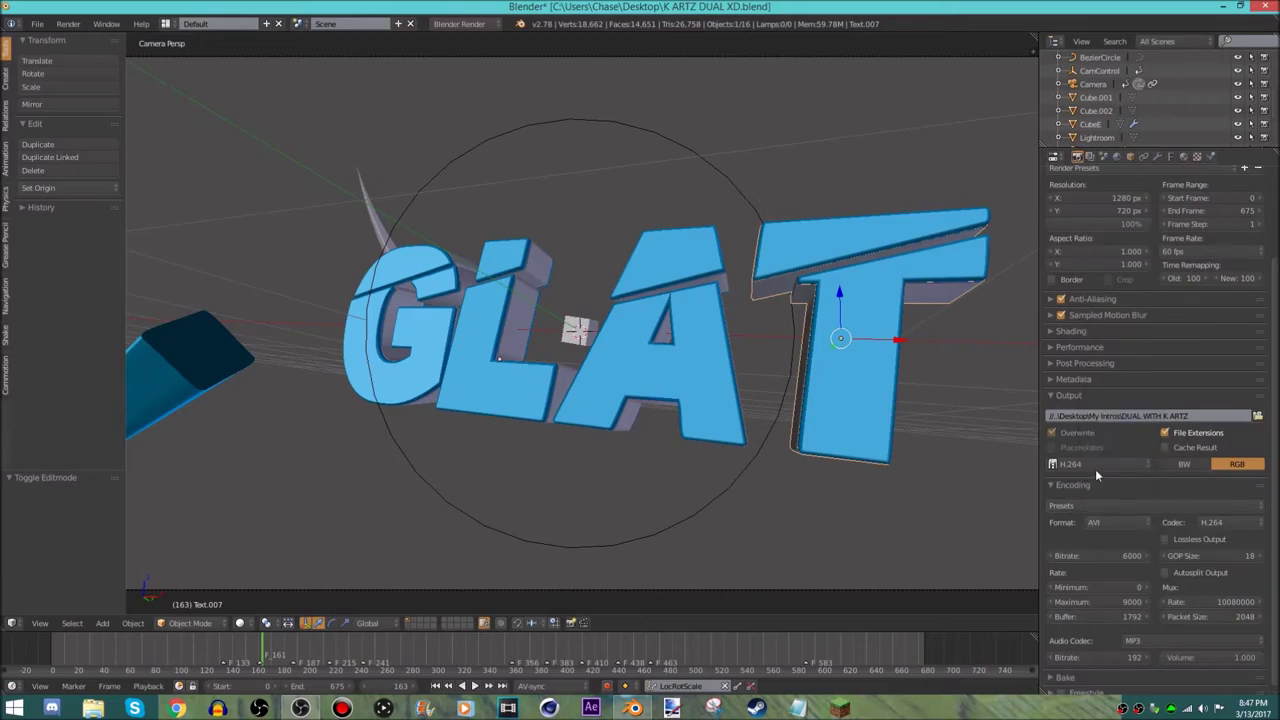
left_click(1109, 524)
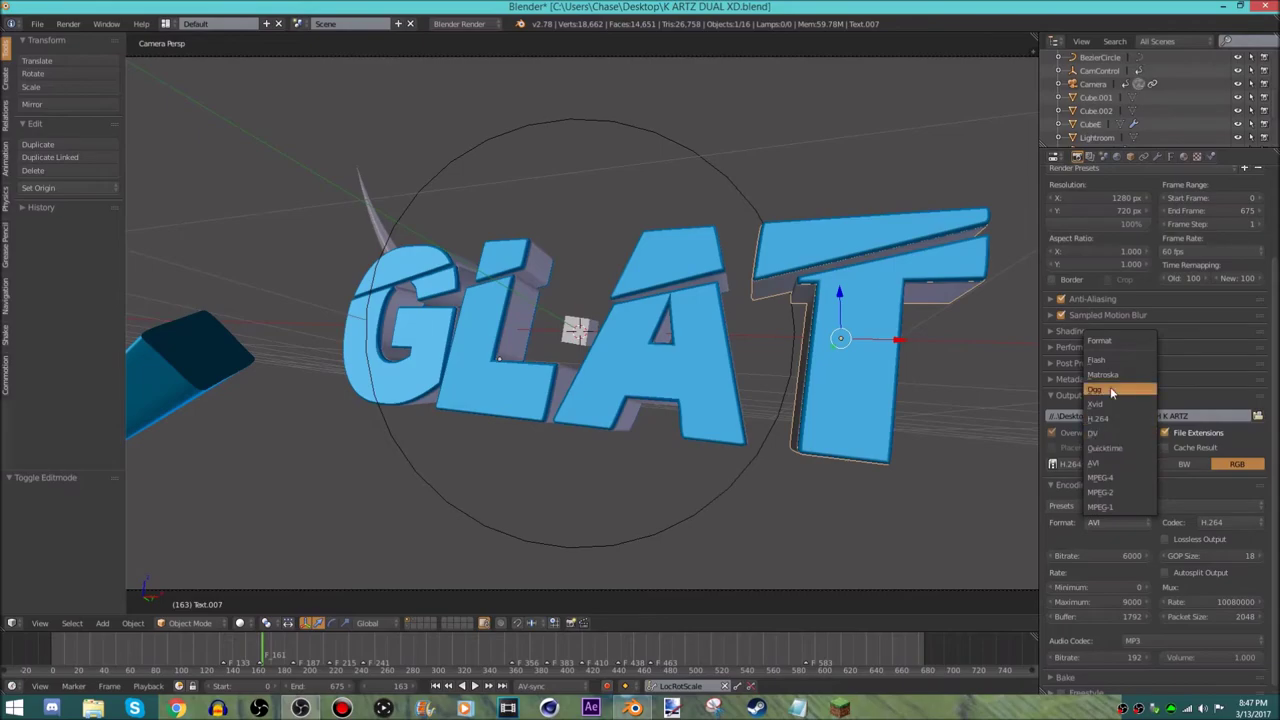
left_click(1094, 463)
left_click(1089, 485)
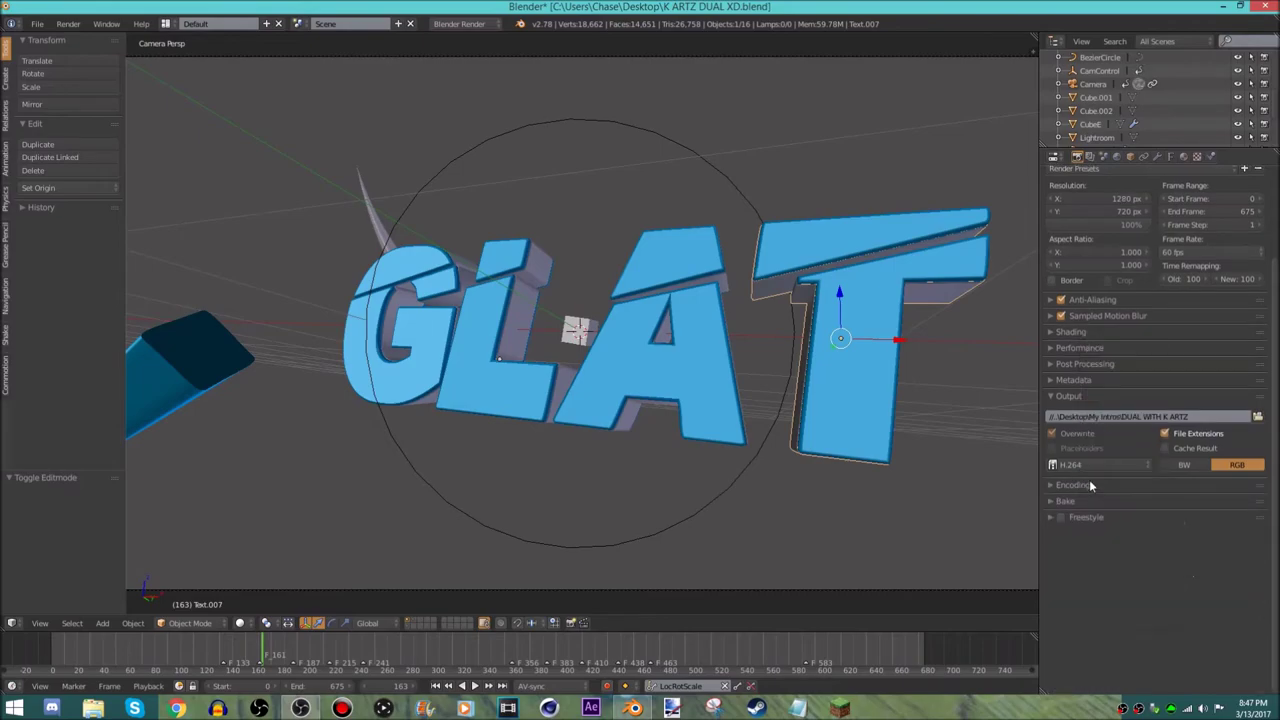
Set the render output folder to the Desktop, keeping the name DUAL WITH K ARTZ.
left_click(1257, 416)
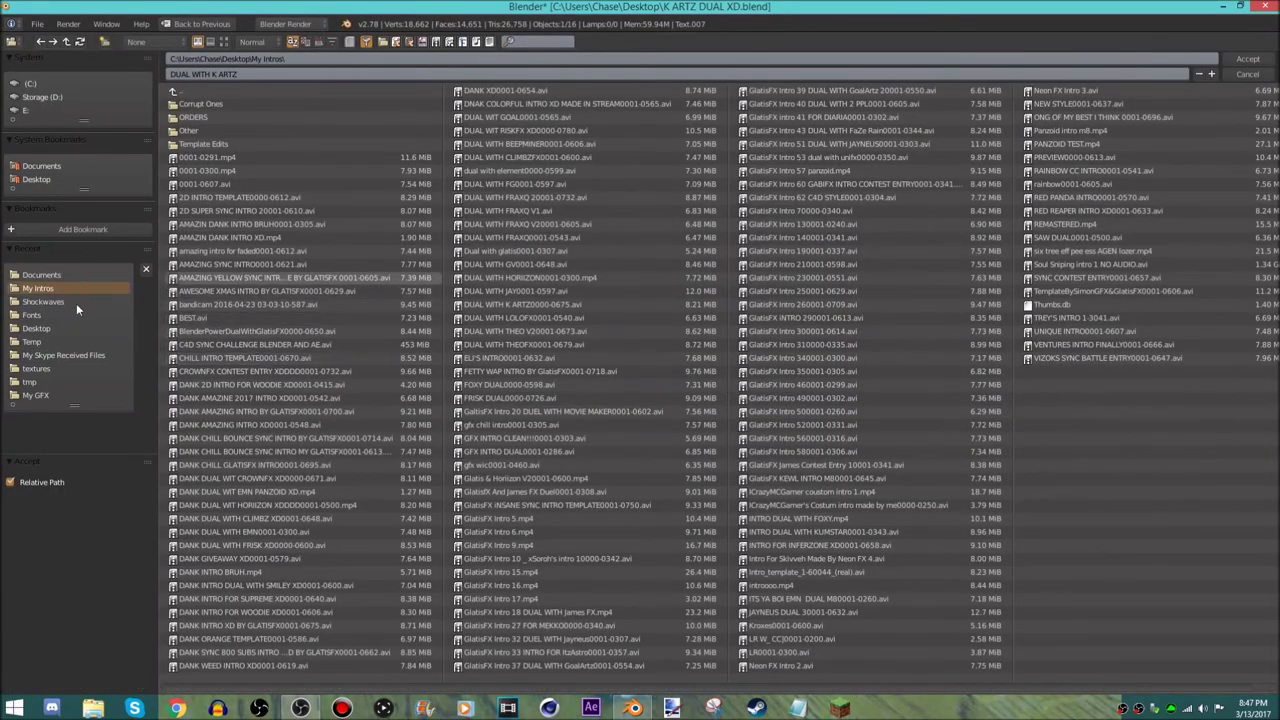
left_click(56, 330)
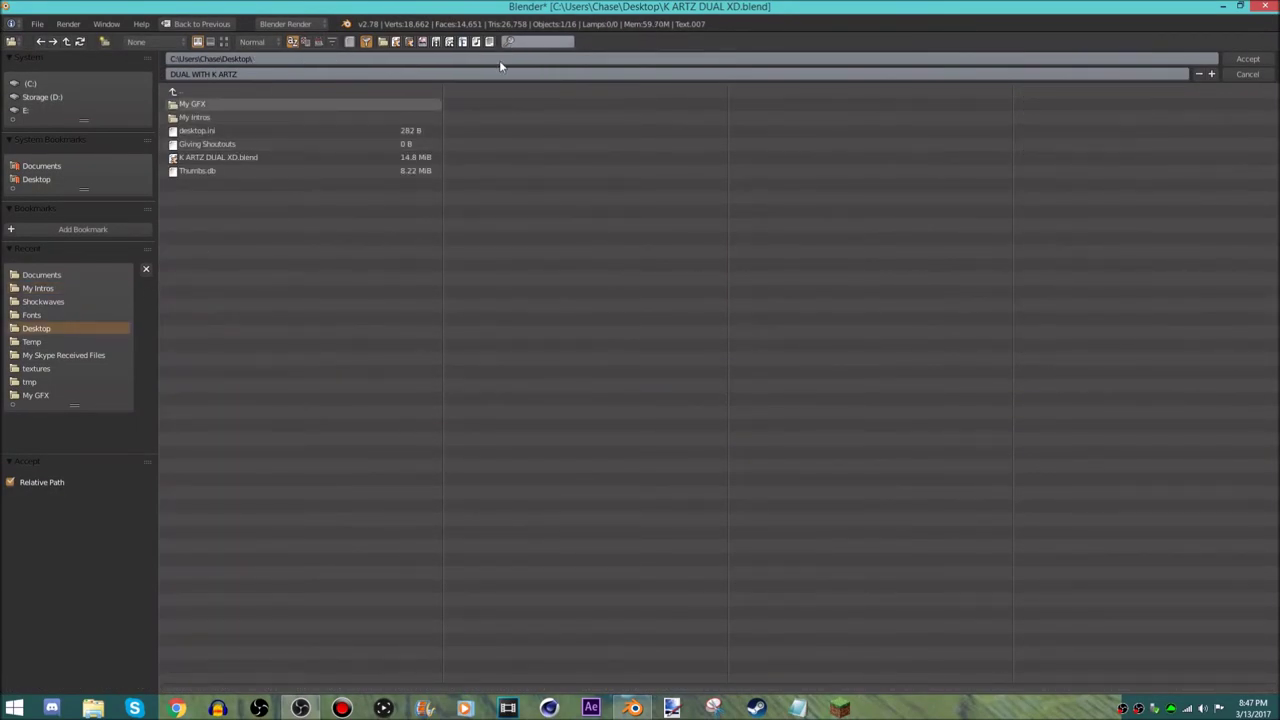
left_click(436, 72)
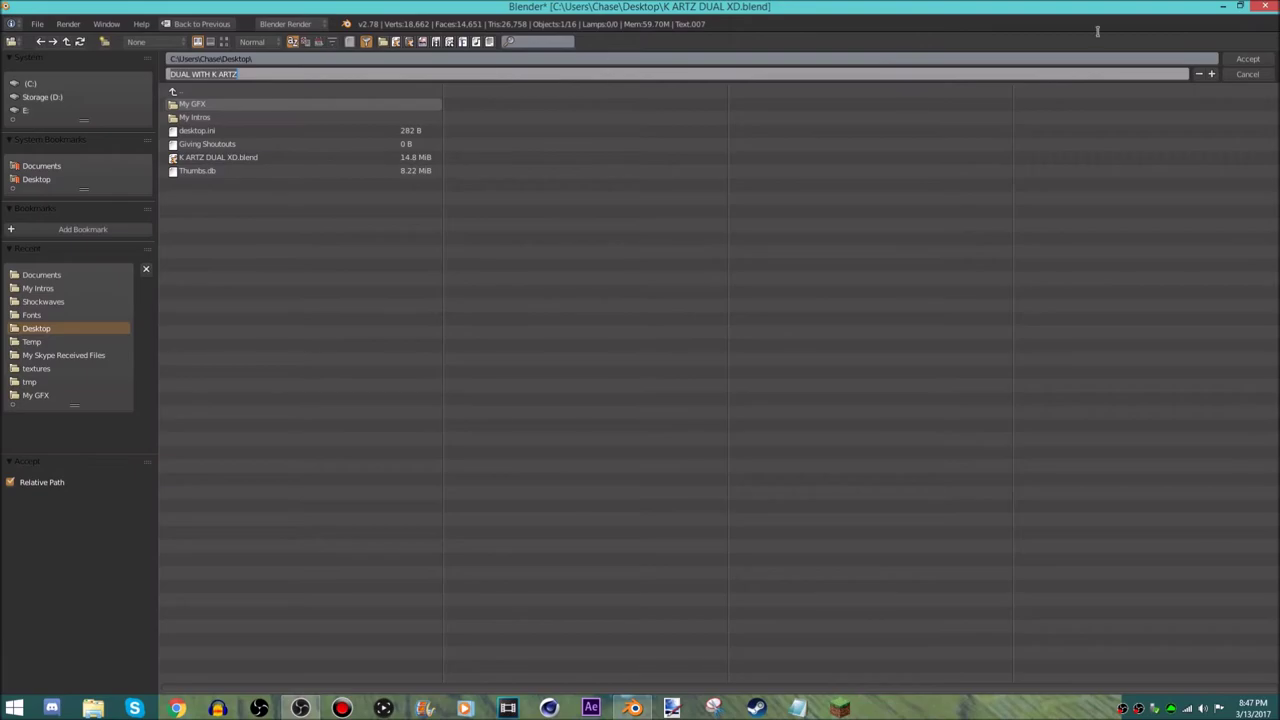
Accept the Desktop output path and start Render Animation from the Render menu.
left_click(1248, 59)
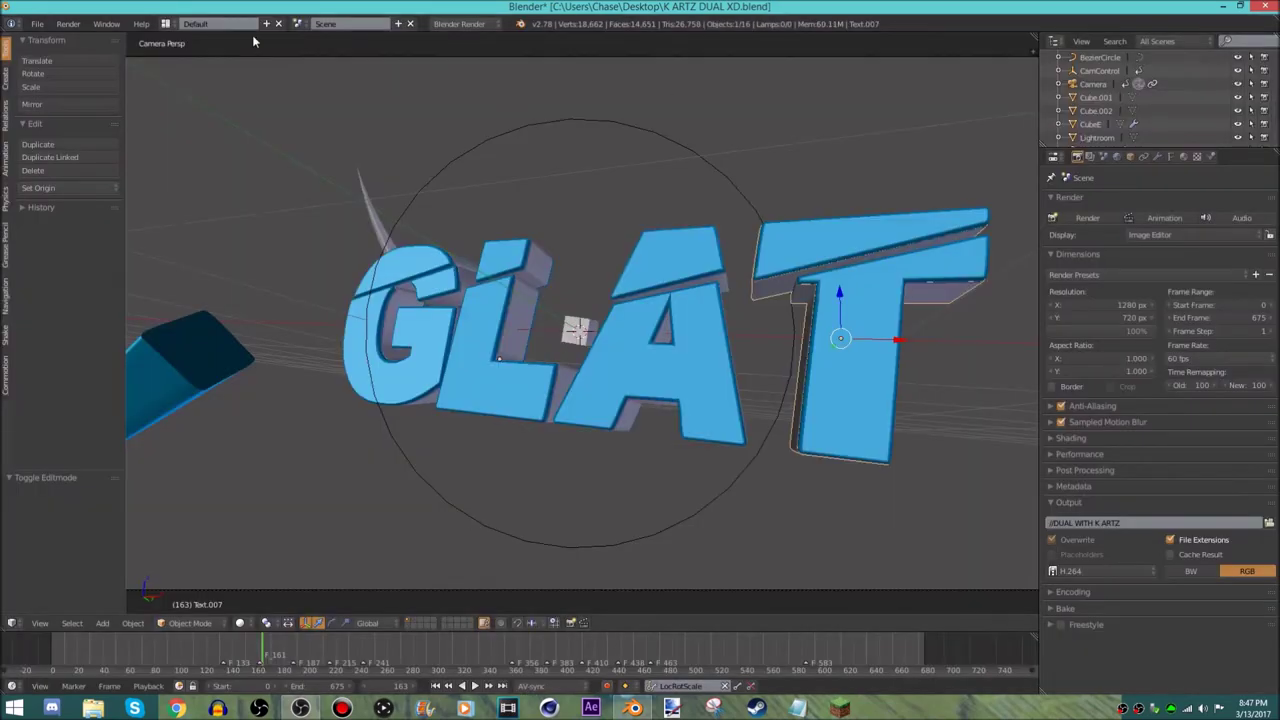
left_click(79, 25)
left_click(68, 23)
left_click(100, 53)
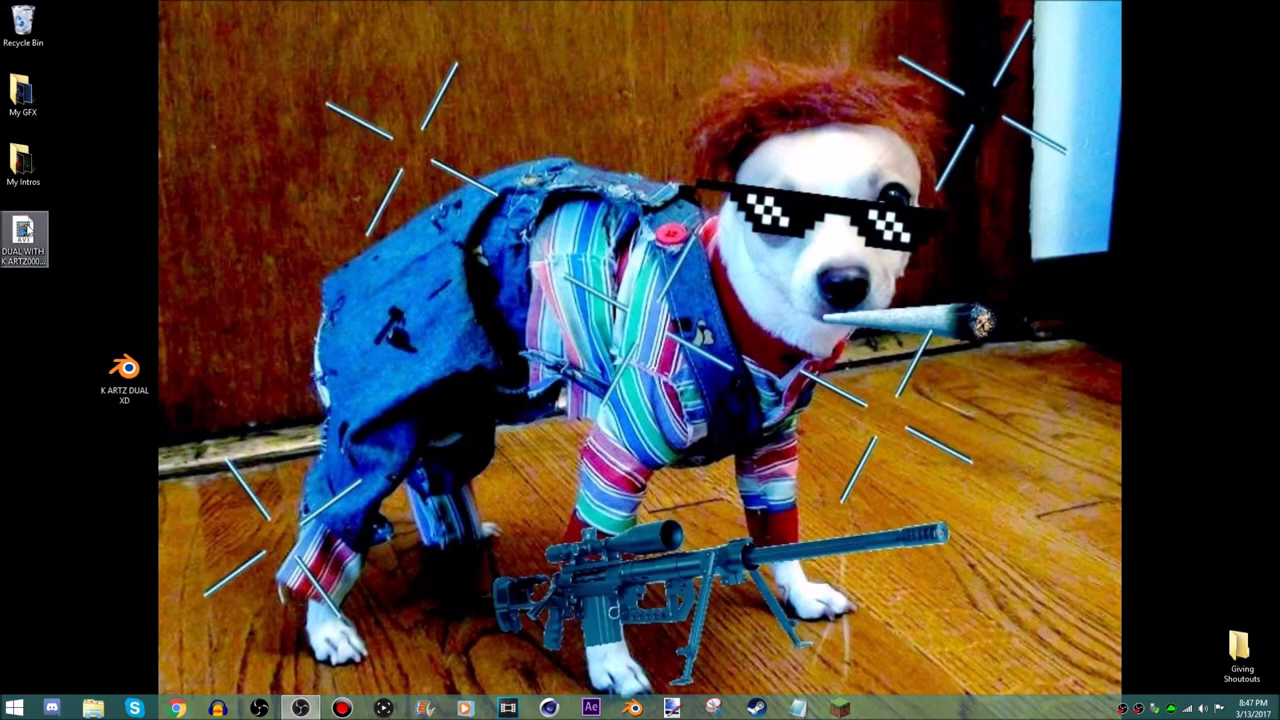
Delete the DUAL WITH K ARTZ0000-0675 video and the K ARTZ DUAL XD.blend file from the desktop.
right_click(25, 232)
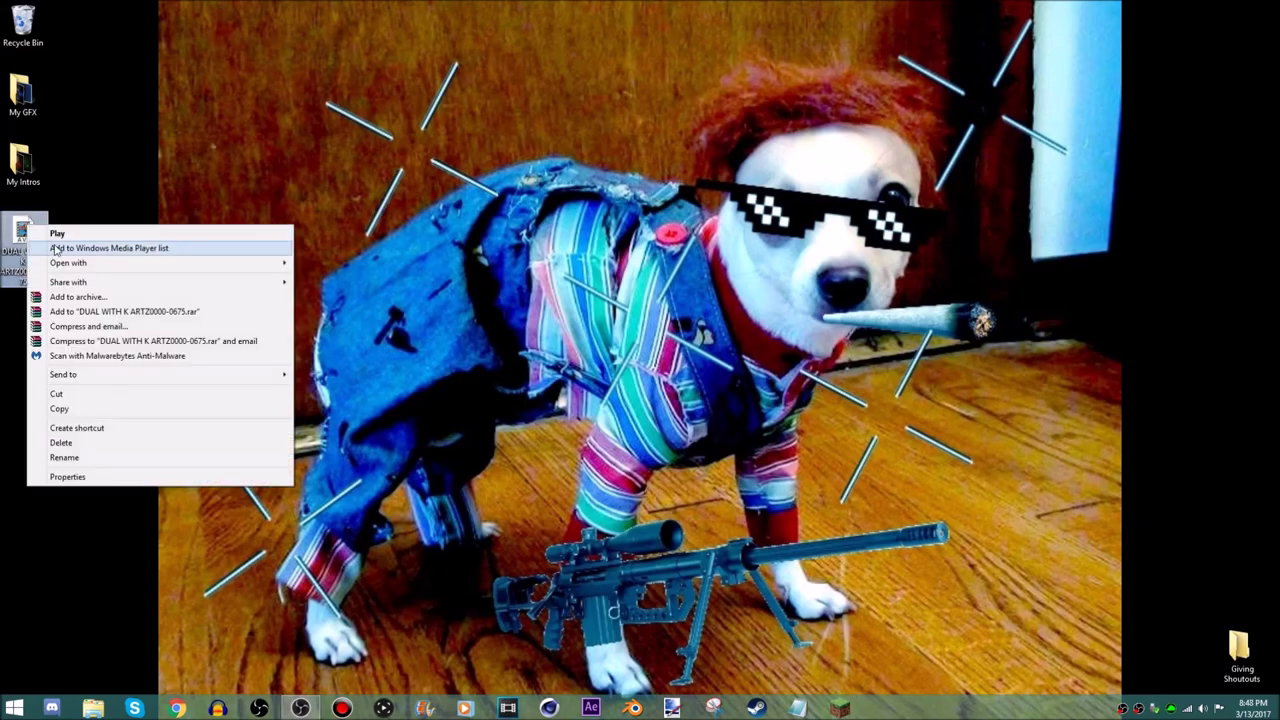
left_click(61, 442)
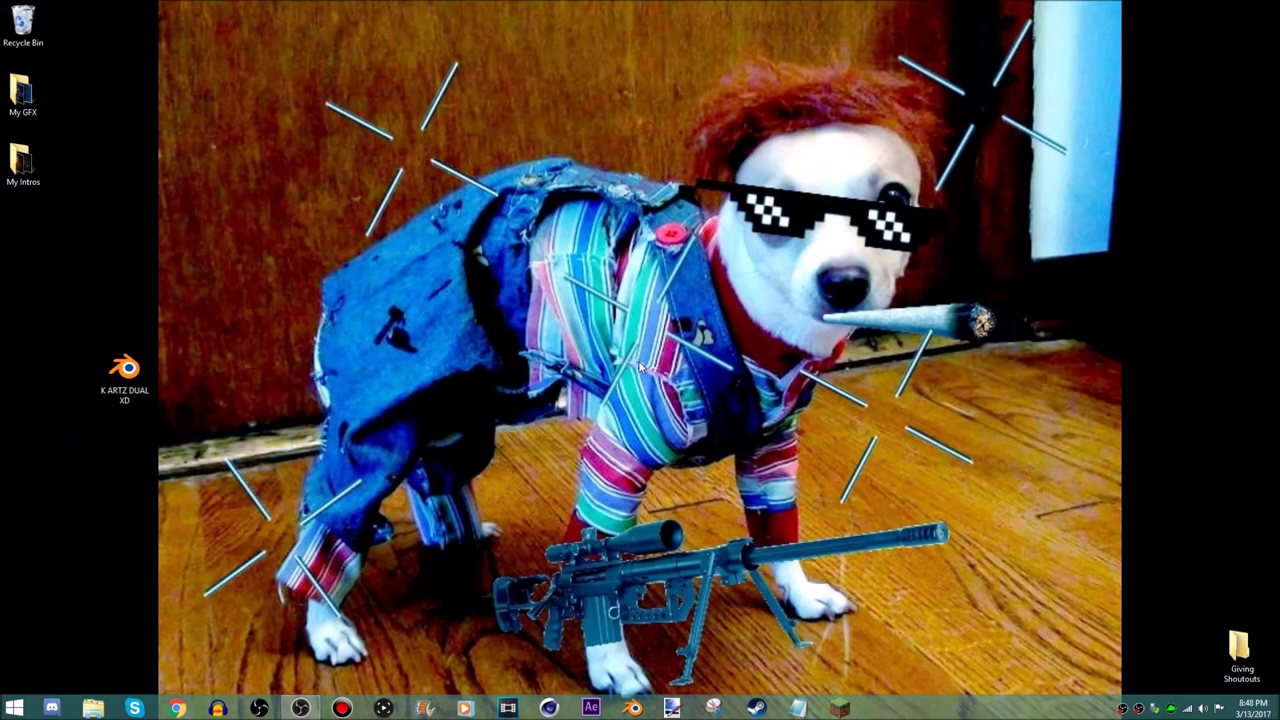
left_click_drag(124, 370, 733, 240)
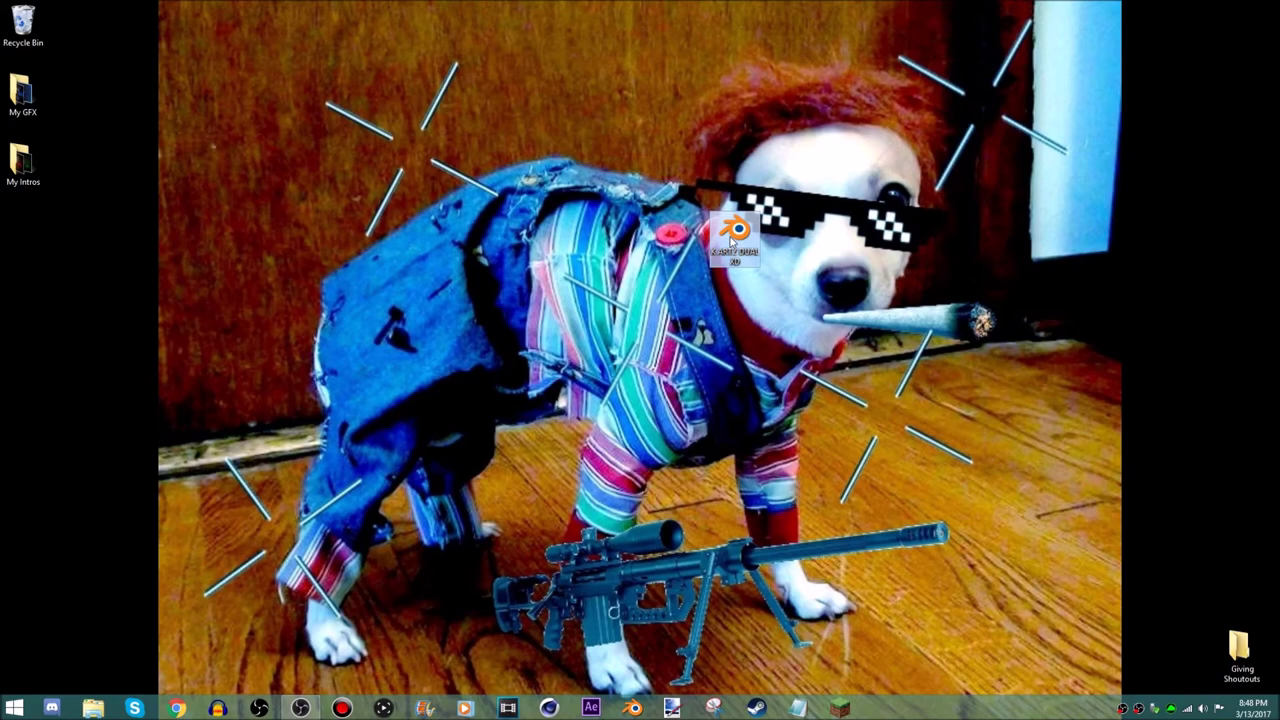
right_click(733, 238)
left_click(751, 212)
right_click(724, 232)
left_click(735, 430)
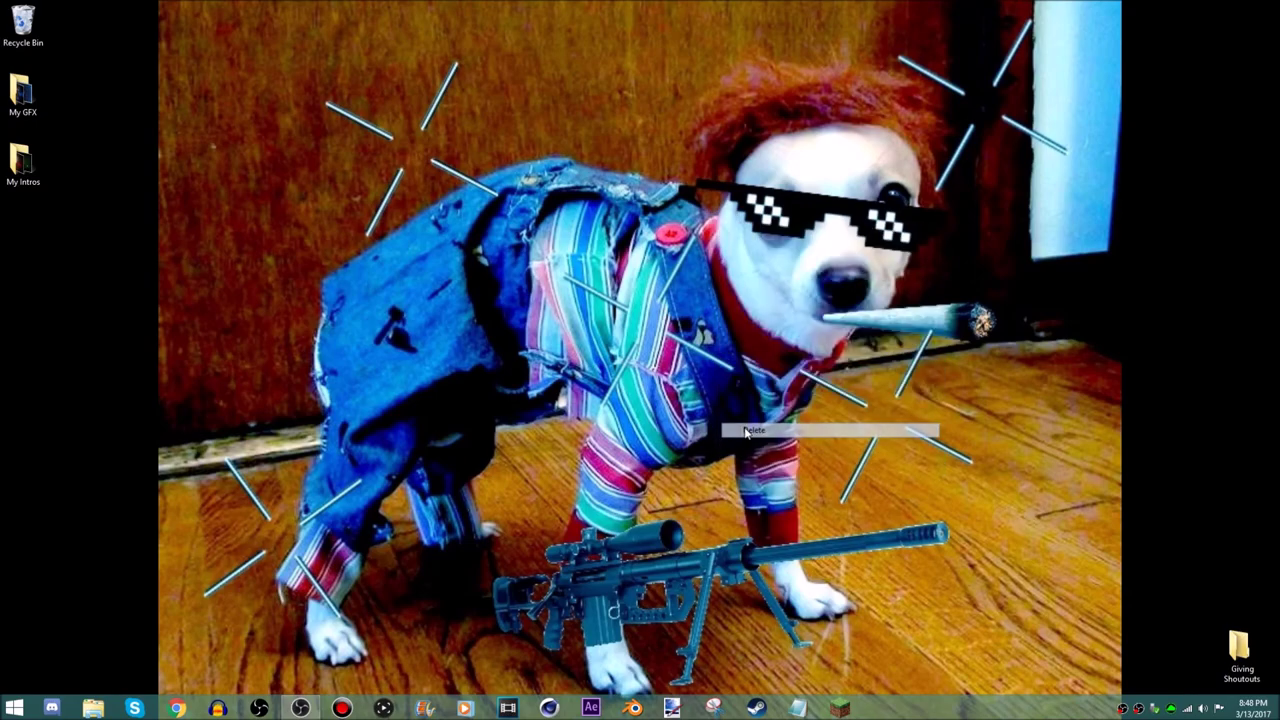